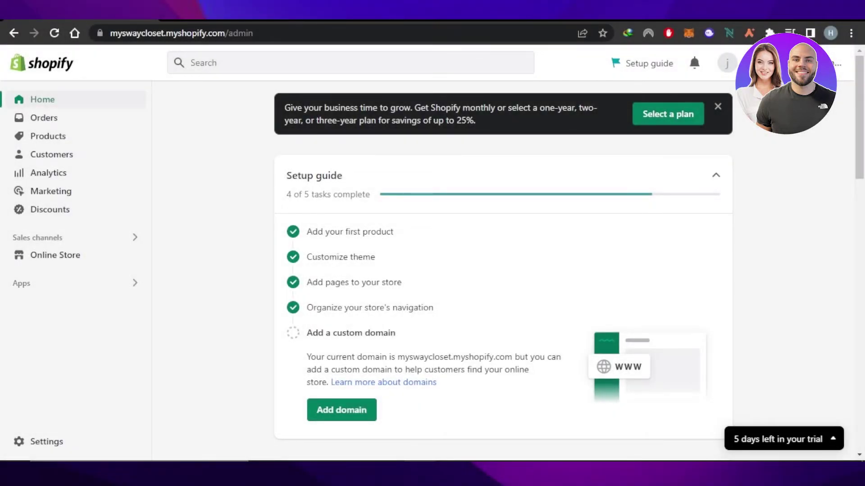
# Flip between the Shopify admin and Mailchimp Home tabs to confirm both accounts are signed in.
pyautogui.hotkey('ctrl', 'Tab')
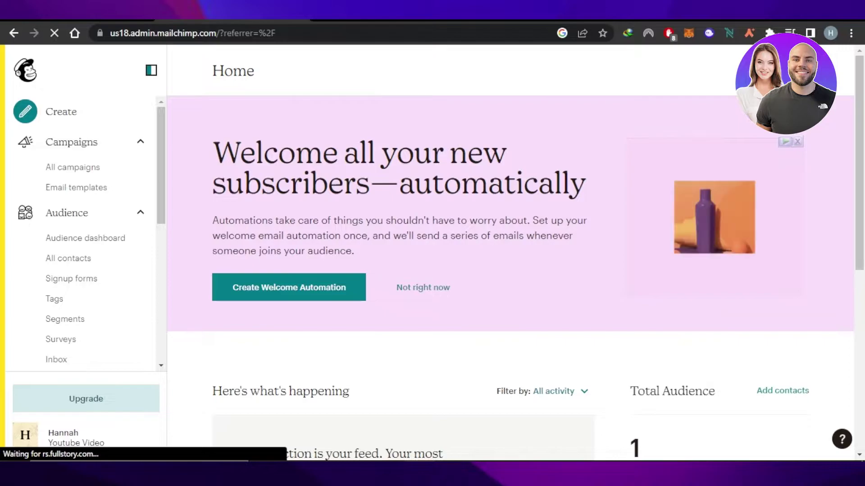
pyautogui.hotkey('ctrl', 'shift', 'Tab')
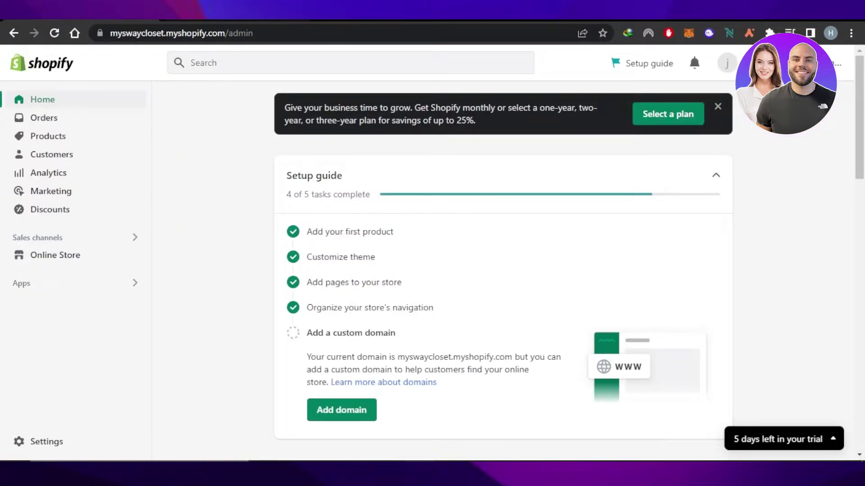
pyautogui.hotkey('ctrl', 'Tab')
pyautogui.hotkey('ctrl', 'shift', 'Tab')
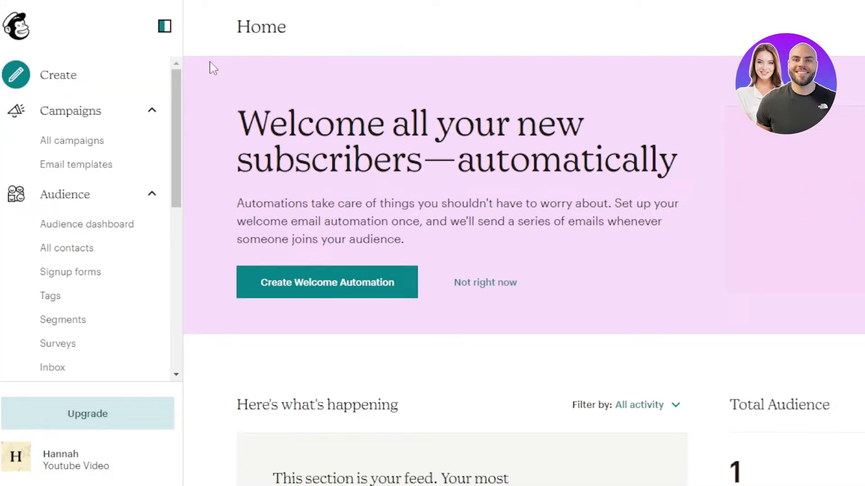
# Scroll through the Mailchimp Home dashboard, its activity feed and the sidebar.
pyautogui.moveTo(175, 105)
pyautogui.mouseDown()
pyautogui.moveTo(180, 253)
pyautogui.moveTo(176, 92)
pyautogui.mouseUp()
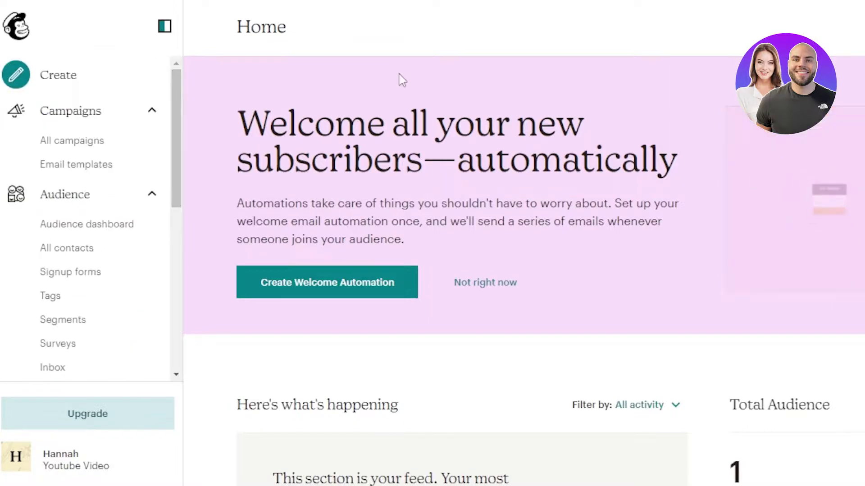
pyautogui.scroll(-2, 401, 79)
pyautogui.scroll(-6, 523, 271)
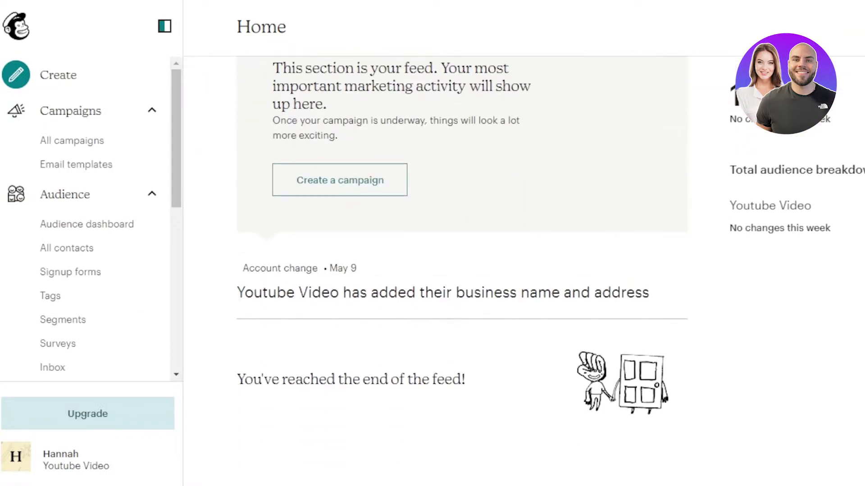
pyautogui.scroll(9, 523, 270)
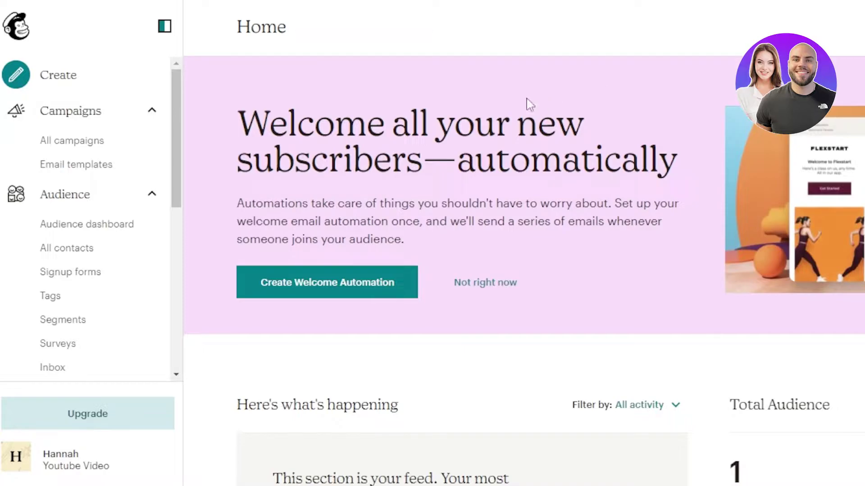
pyautogui.moveTo(176, 112); pyautogui.dragTo(186, 272)
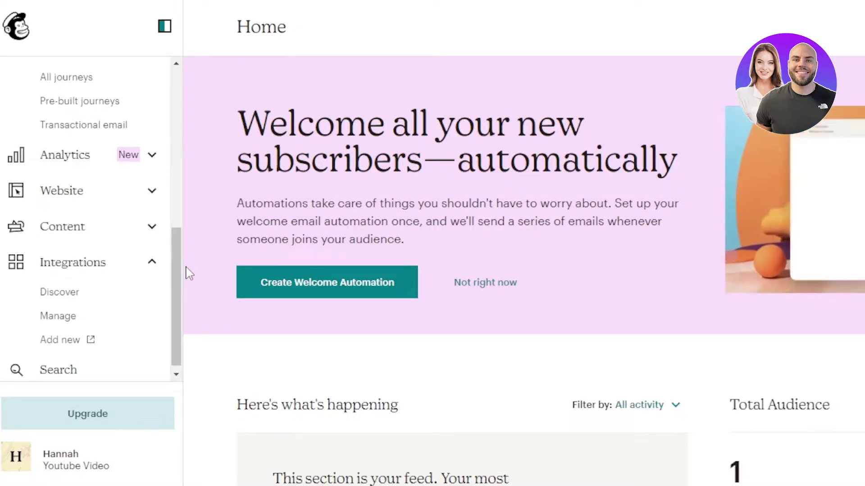
pyautogui.scroll(-9, 189, 273)
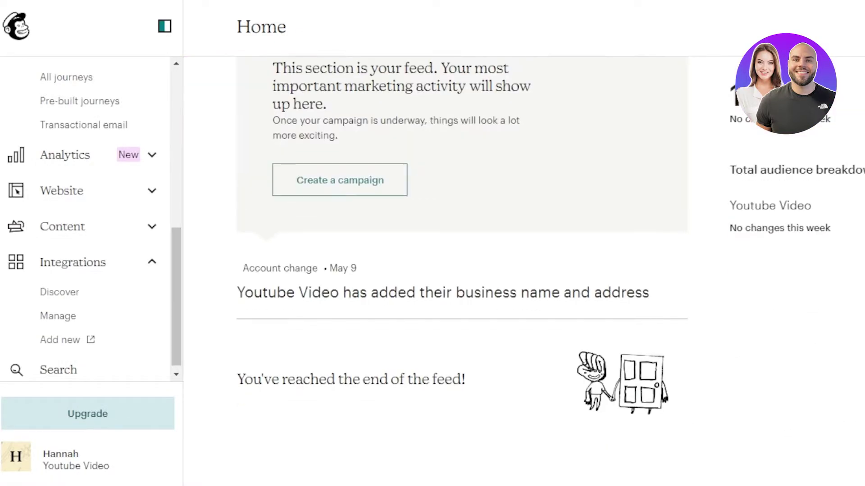
pyautogui.scroll(9, 220, 268)
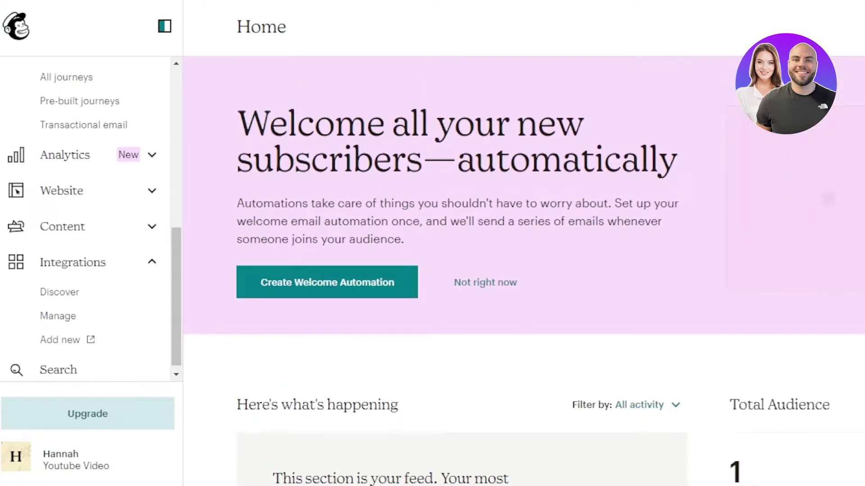
pyautogui.scroll(8, 176, 270)
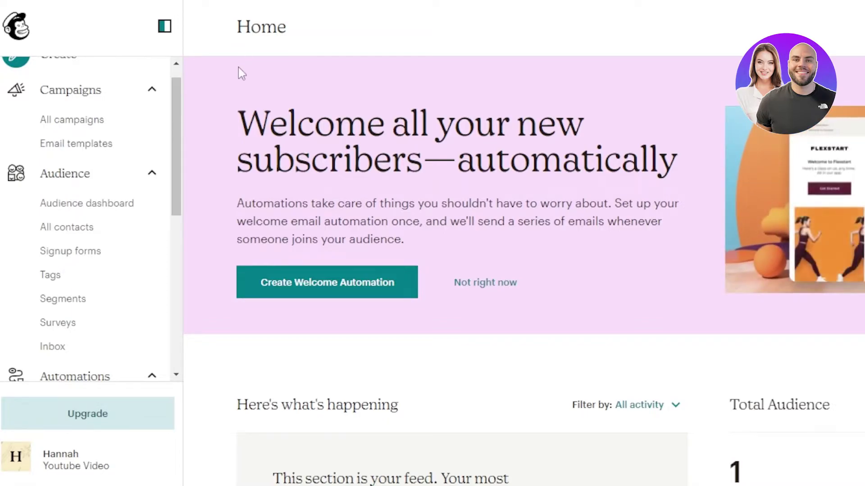
pyautogui.scroll(1, 174, 121)
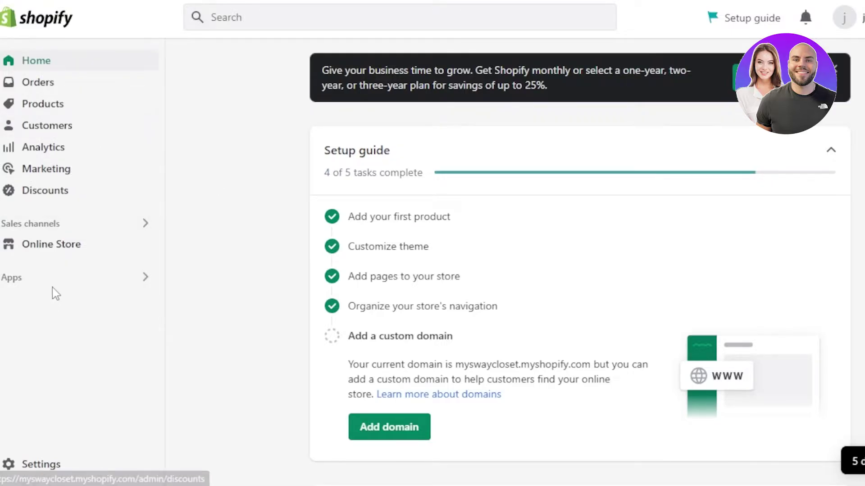
# Search the Shopify App Store for 'mailchimp' from the Apps section.
pyautogui.click(119, 285)
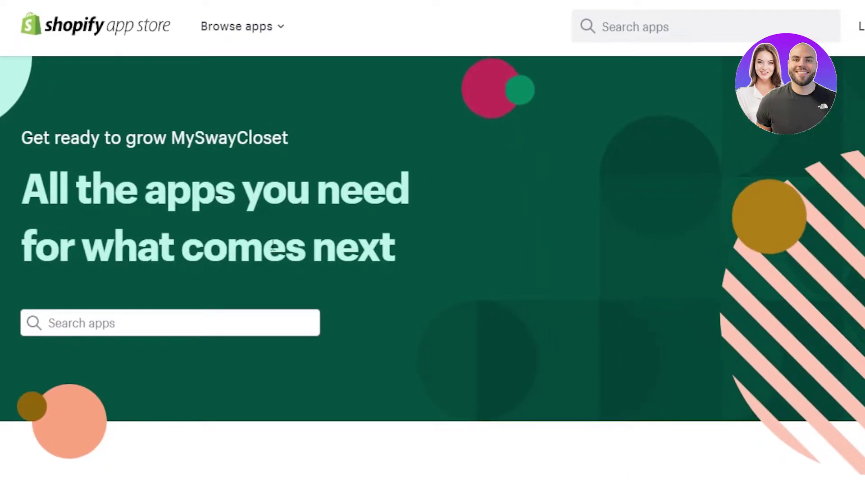
pyautogui.click(187, 325)
pyautogui.write('mail')
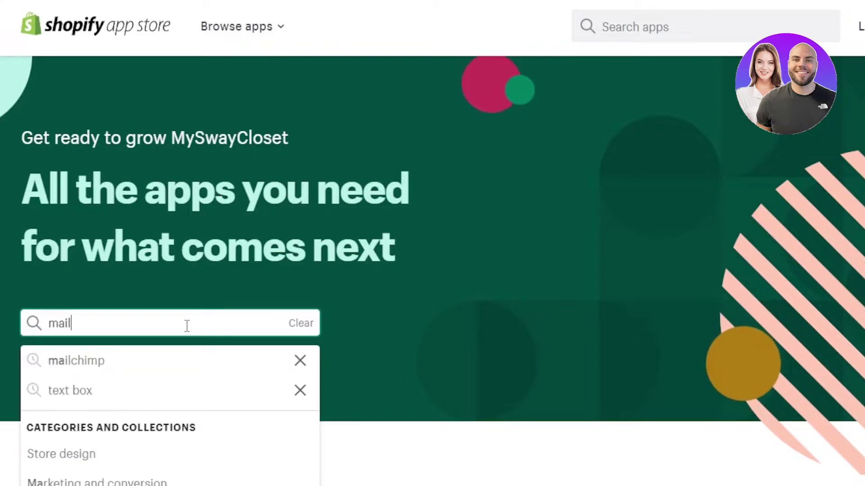
pyautogui.click(182, 362)
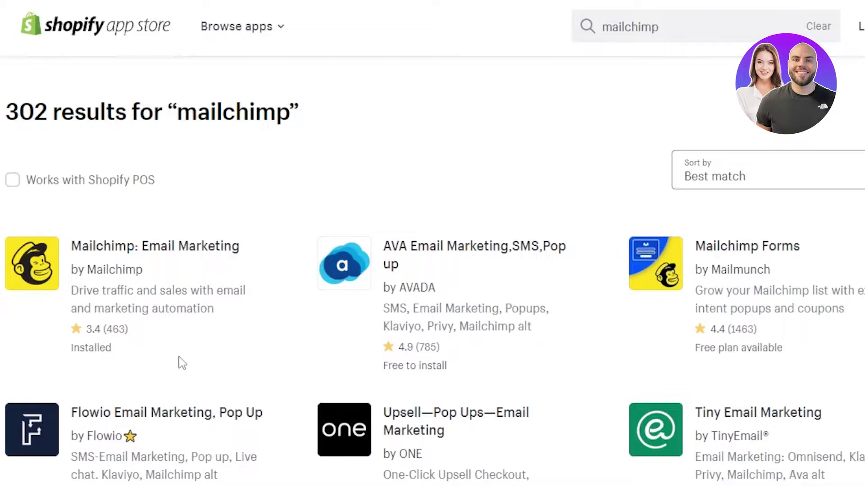
# Open the Mailchimp: Email Marketing listing and compare its Free, Essentials, Standard and Premium plans.
pyautogui.click(44, 278)
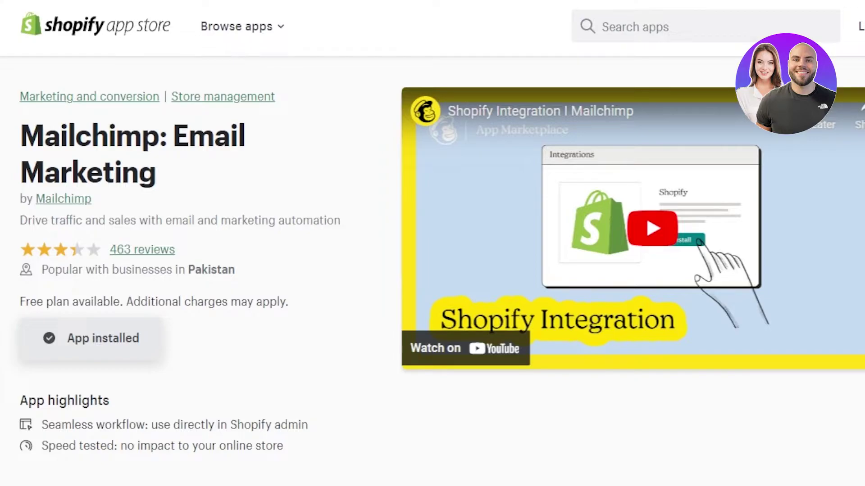
pyautogui.scroll(-15, 432, 257)
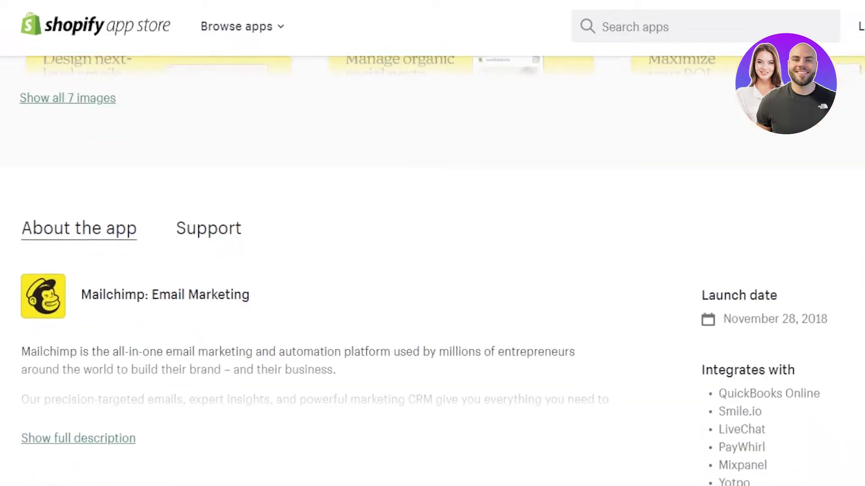
pyautogui.scroll(-5, 432, 257)
pyautogui.scroll(6, 432, 257)
pyautogui.scroll(-8, 432, 257)
pyautogui.scroll(6, 432, 256)
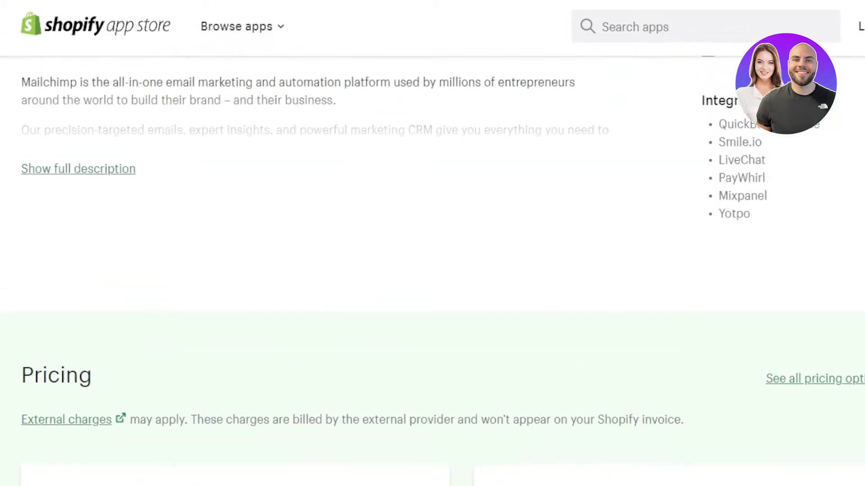
pyautogui.scroll(-10, 432, 257)
pyautogui.scroll(5, 432, 257)
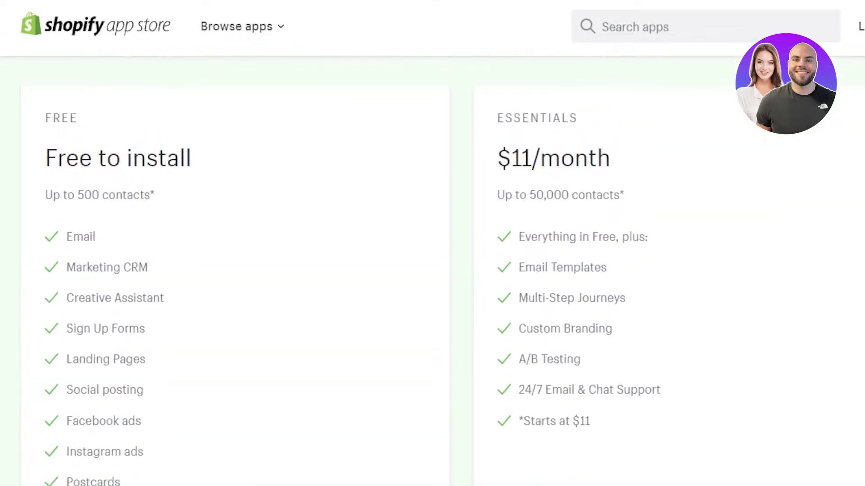
pyautogui.scroll(-2, 433, 257)
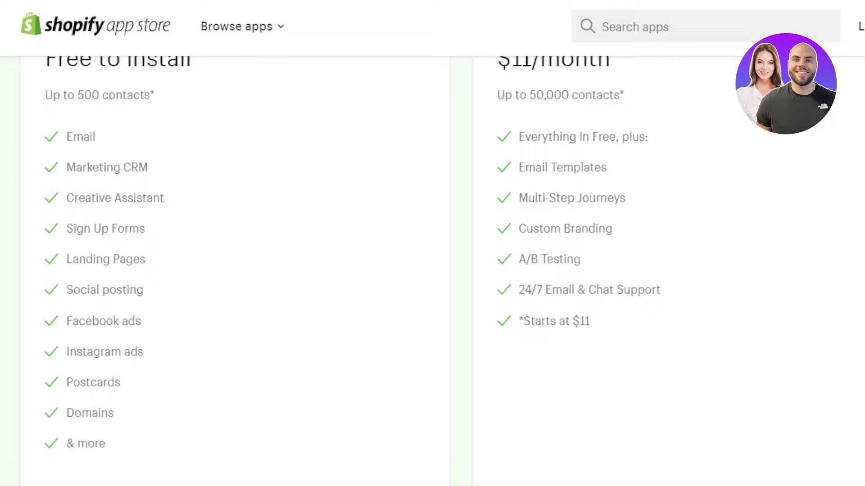
pyautogui.scroll(2, 432, 266)
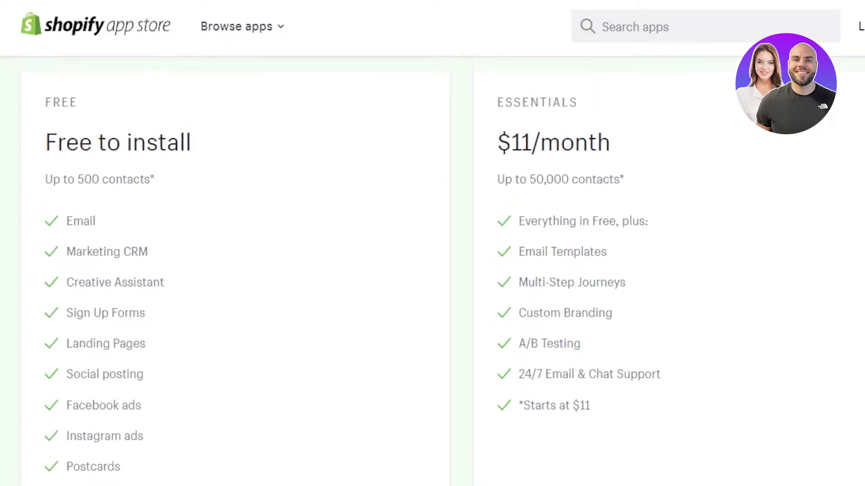
pyautogui.scroll(-1, 433, 266)
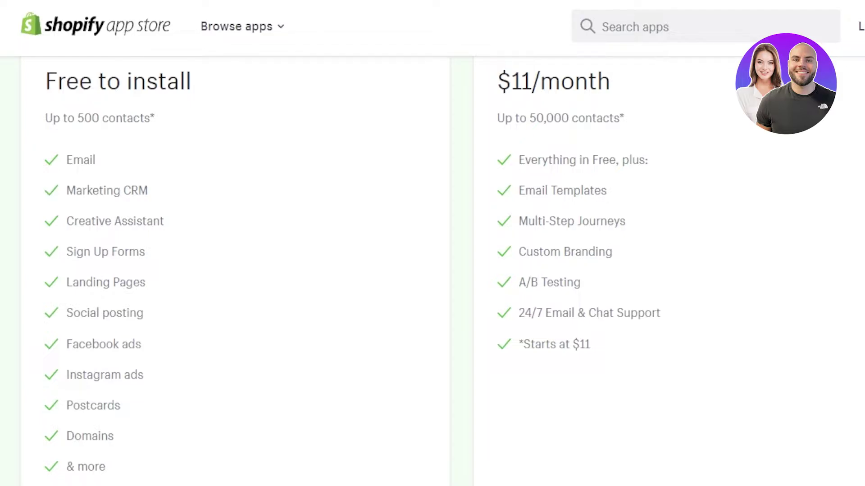
pyautogui.scroll(-10, 432, 279)
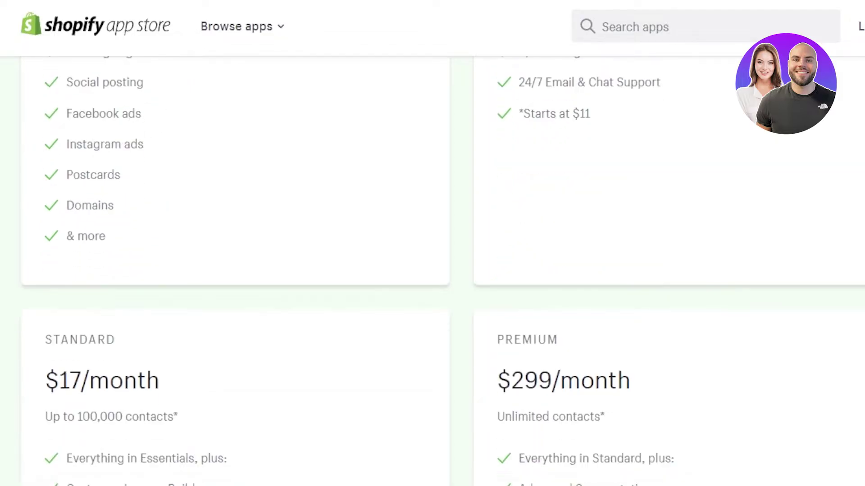
pyautogui.scroll(2, 433, 279)
pyautogui.scroll(-1, 432, 270)
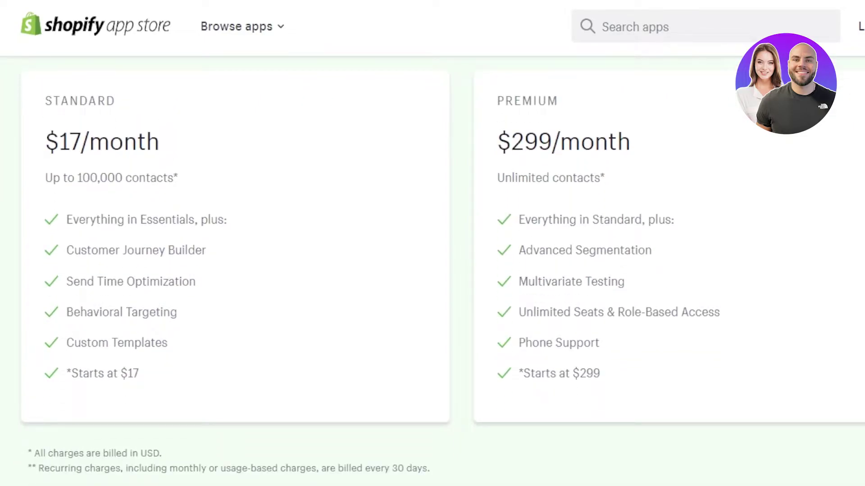
pyautogui.scroll(15, 433, 271)
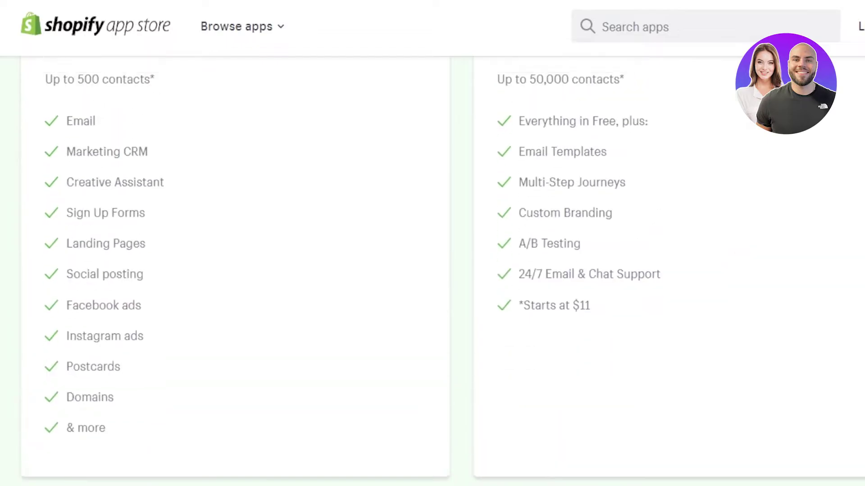
pyautogui.scroll(20, 432, 271)
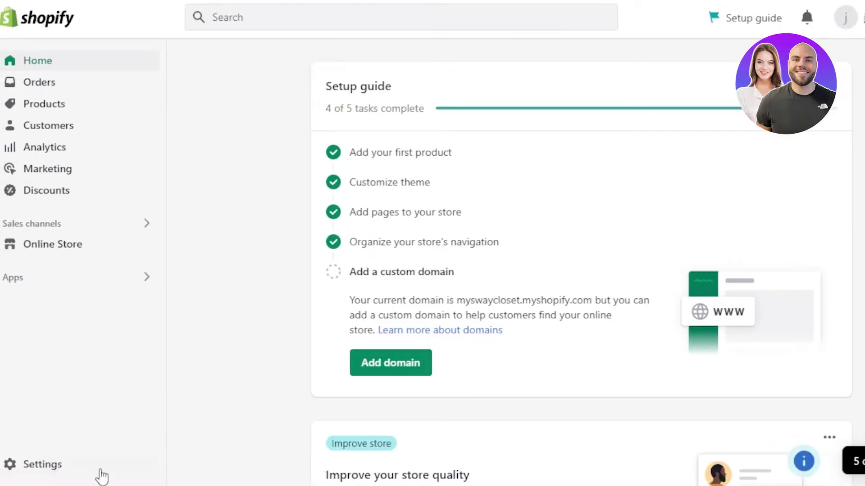
# Open the Shopify store settings and their Apps and sales channels page.
pyautogui.click(25, 470)
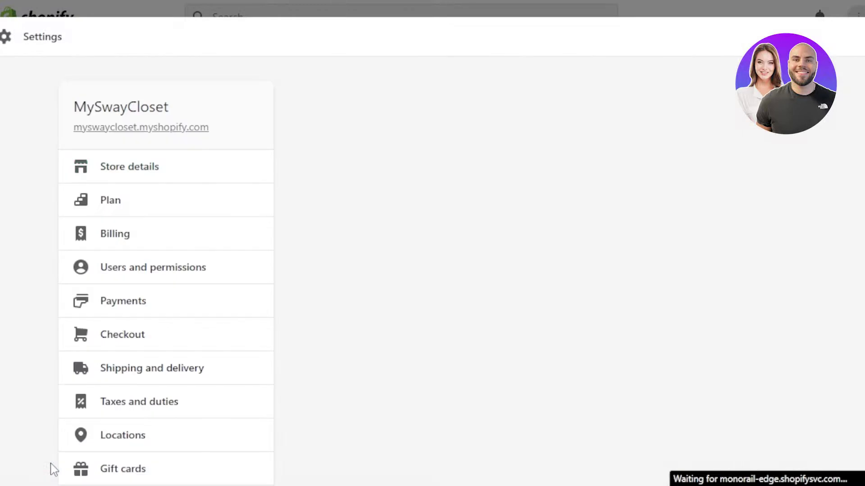
pyautogui.scroll(-5, 86, 292)
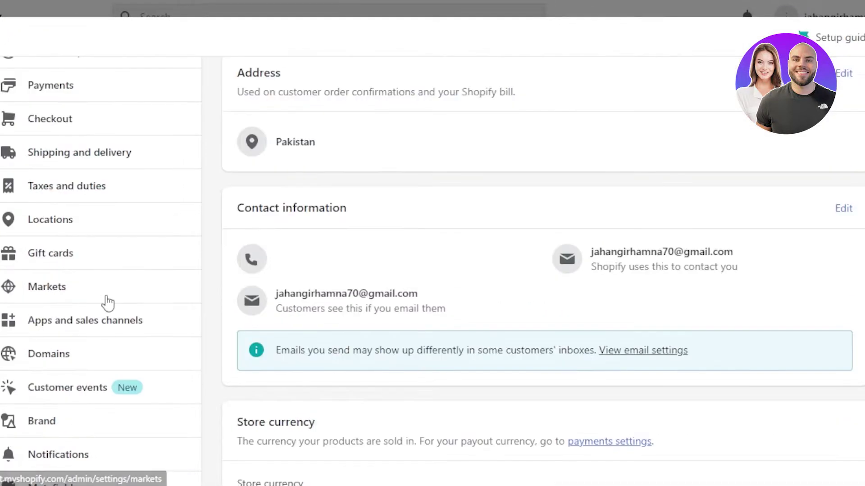
pyautogui.click(87, 319)
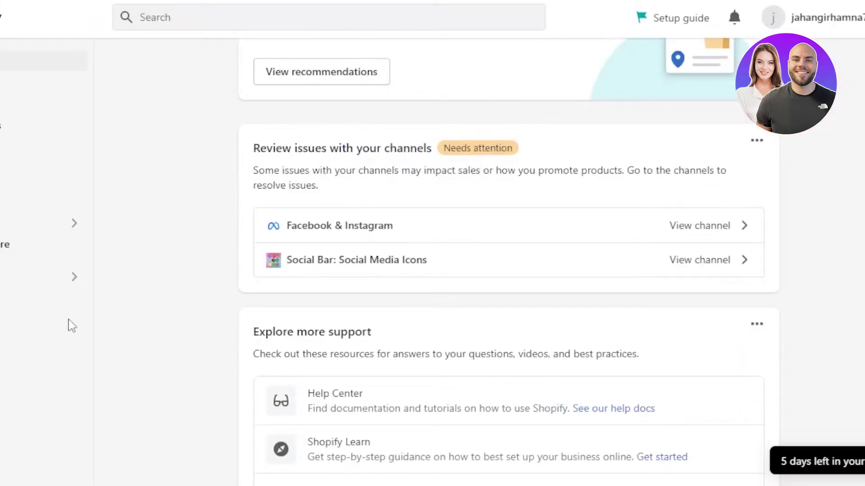
pyautogui.click(39, 399)
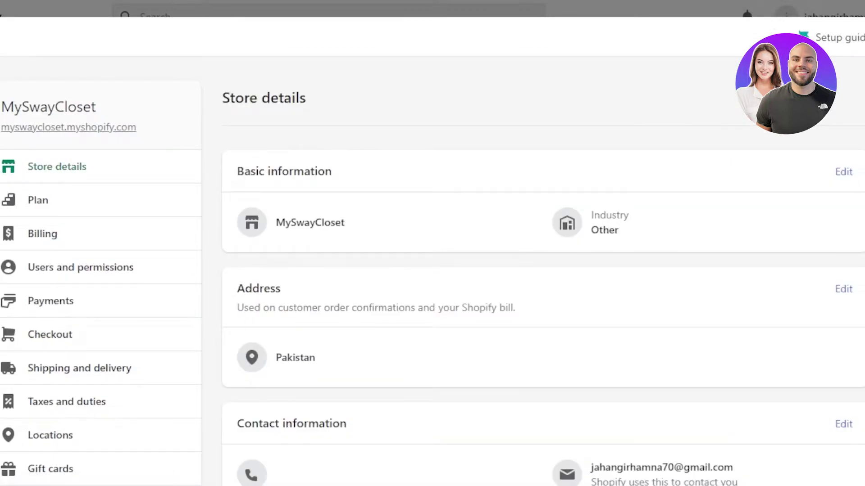
pyautogui.scroll(-4, 695, 233)
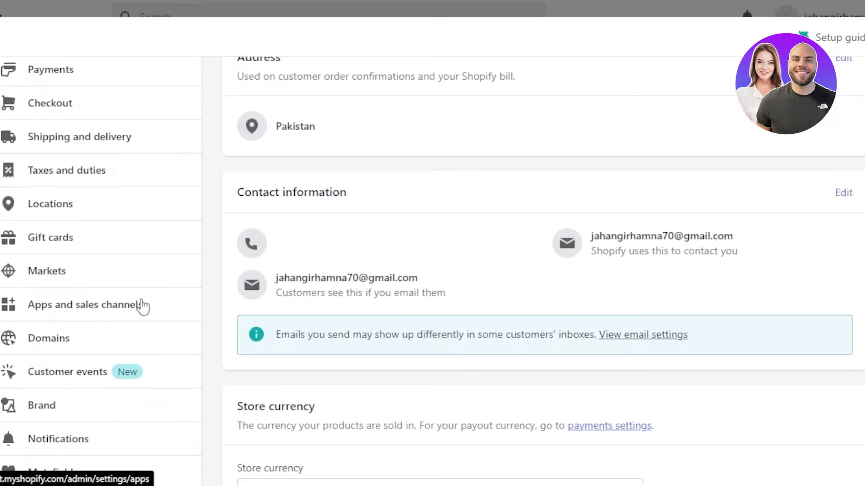
pyautogui.click(139, 304)
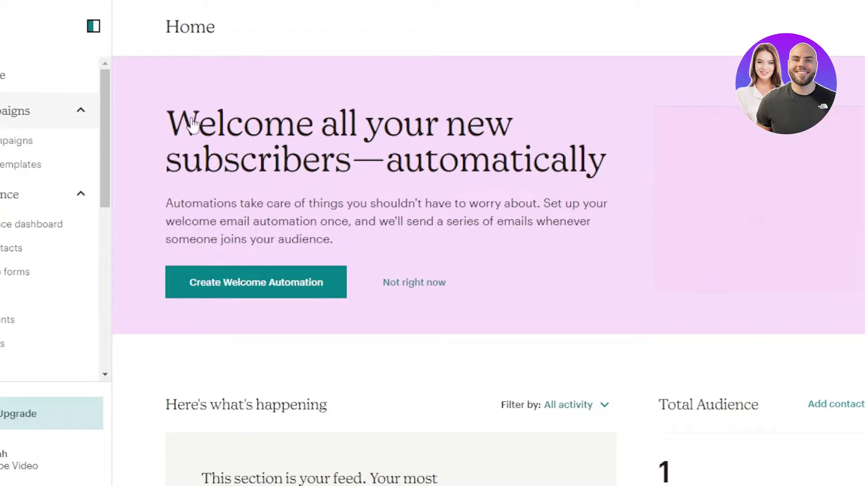
# Open the Audience dashboard from the Mailchimp sidebar.
pyautogui.moveTo(179, 80); pyautogui.dragTo(177, 52)
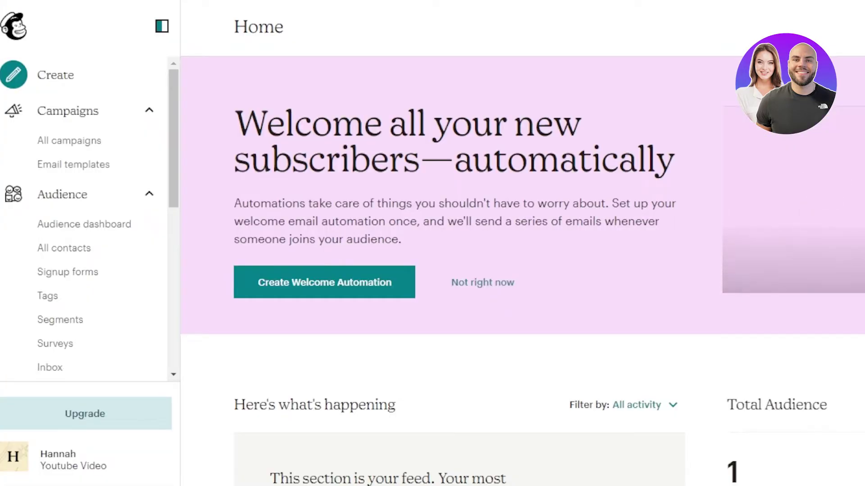
pyautogui.scroll(-3, 128, 123)
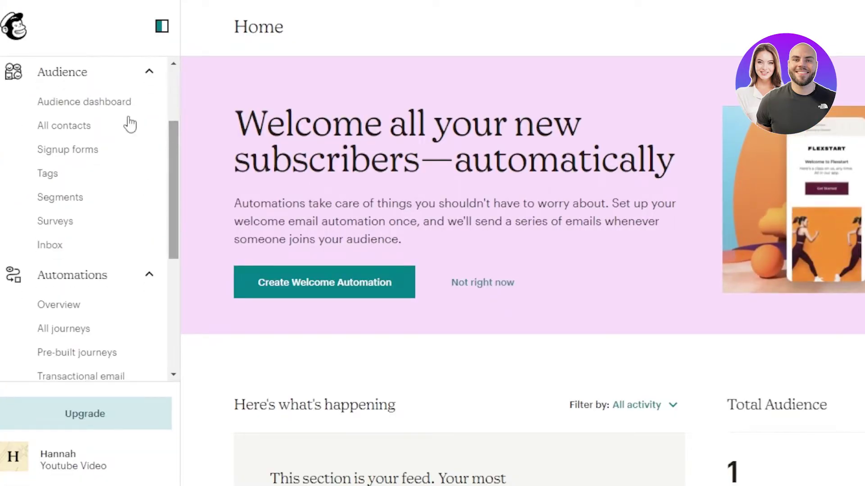
pyautogui.click(103, 106)
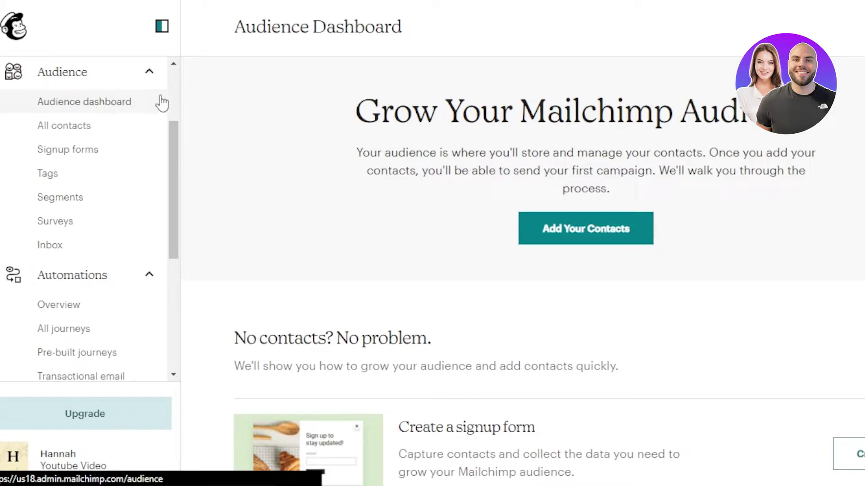
# Review the empty audience dashboard and collapse the Integrations sidebar section.
pyautogui.scroll(-10, 540, 270)
pyautogui.scroll(10, 522, 270)
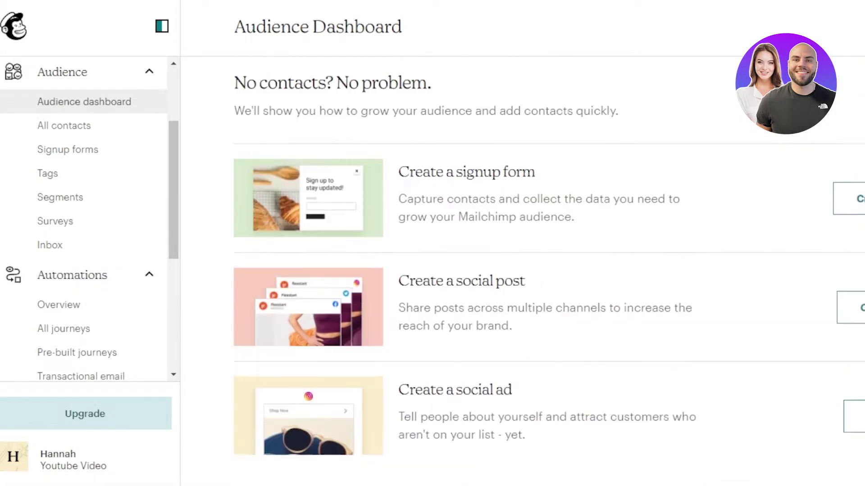
pyautogui.scroll(-5, 540, 270)
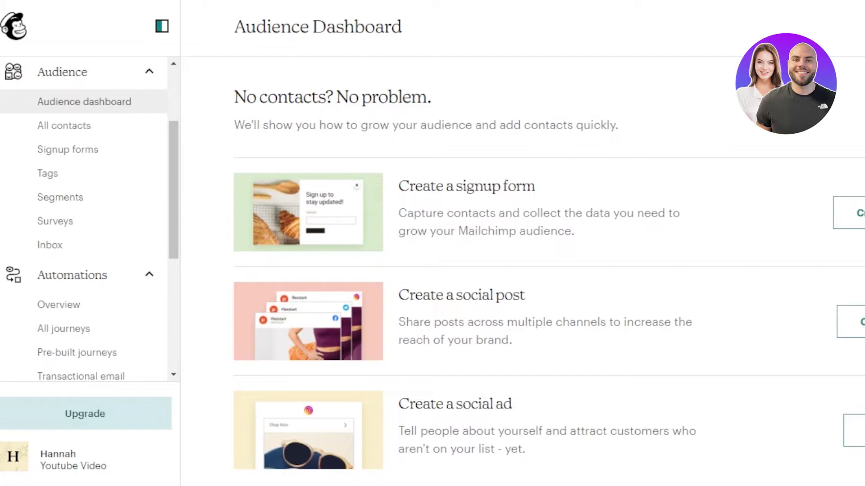
pyautogui.scroll(-3, 540, 270)
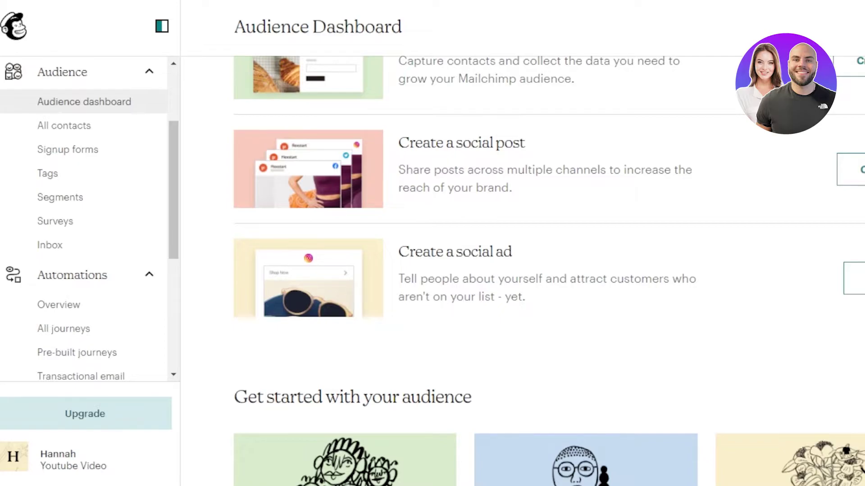
pyautogui.scroll(8, 541, 271)
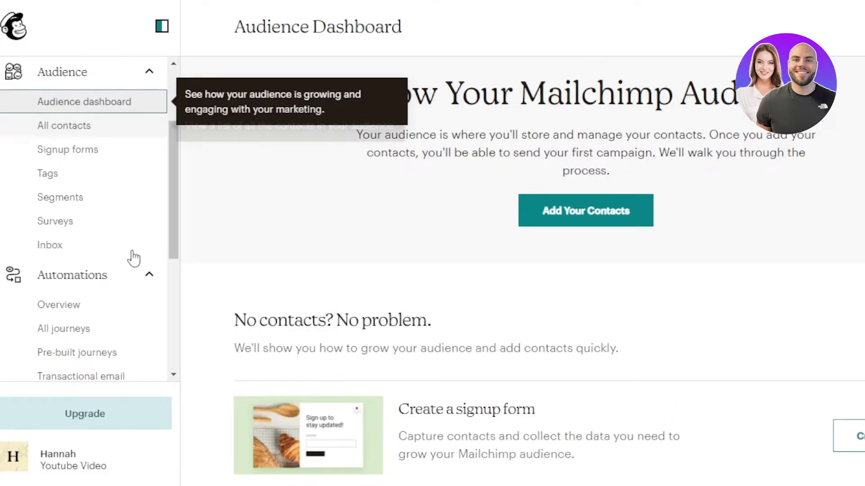
pyautogui.moveTo(171, 201); pyautogui.dragTo(180, 117)
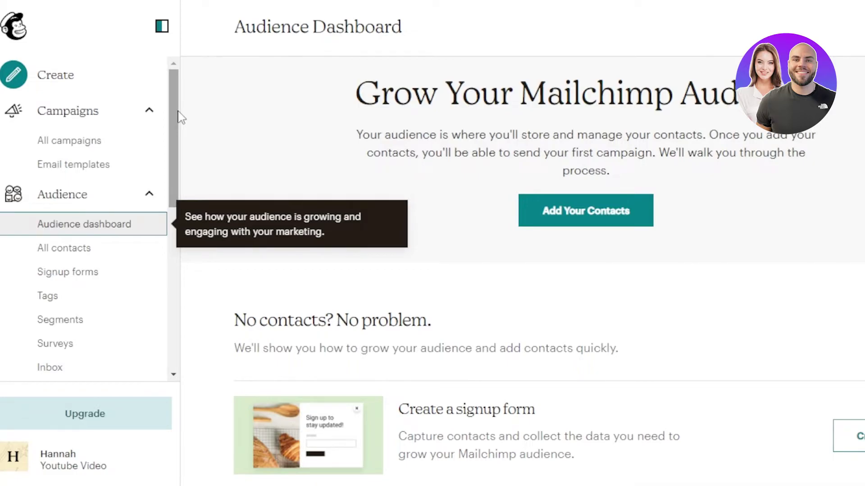
pyautogui.moveTo(180, 117); pyautogui.dragTo(178, 303)
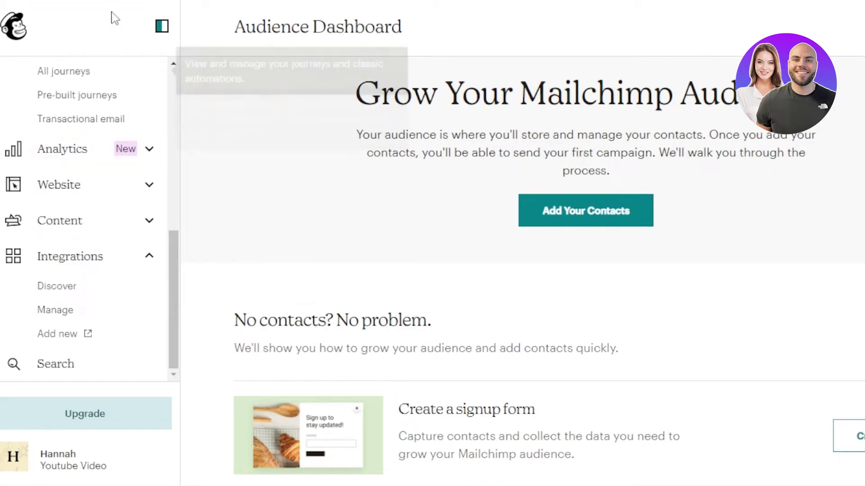
pyautogui.click(52, 267)
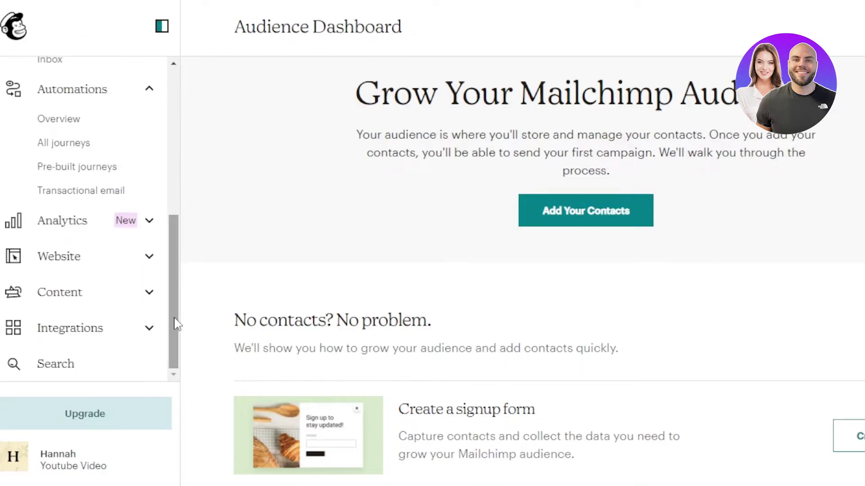
# Connect a new Shopify site via Integrations > Discover and add the Mailchimp: Email Marketing app.
pyautogui.click(151, 329)
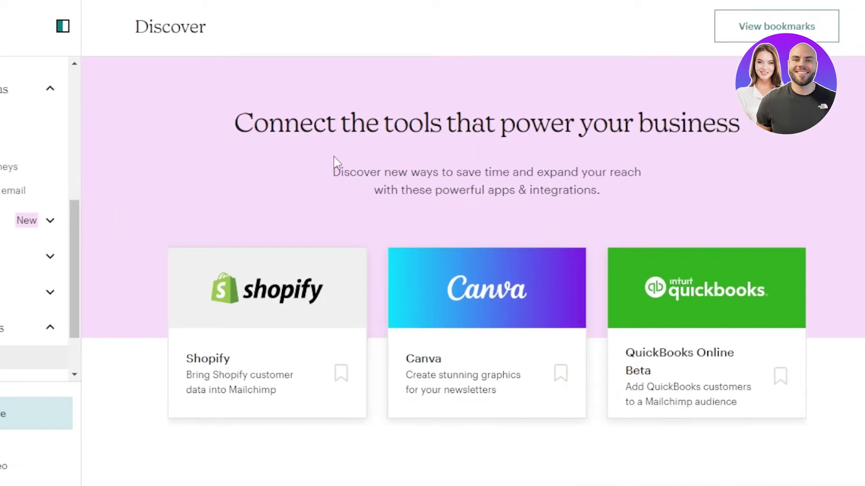
pyautogui.click(261, 331)
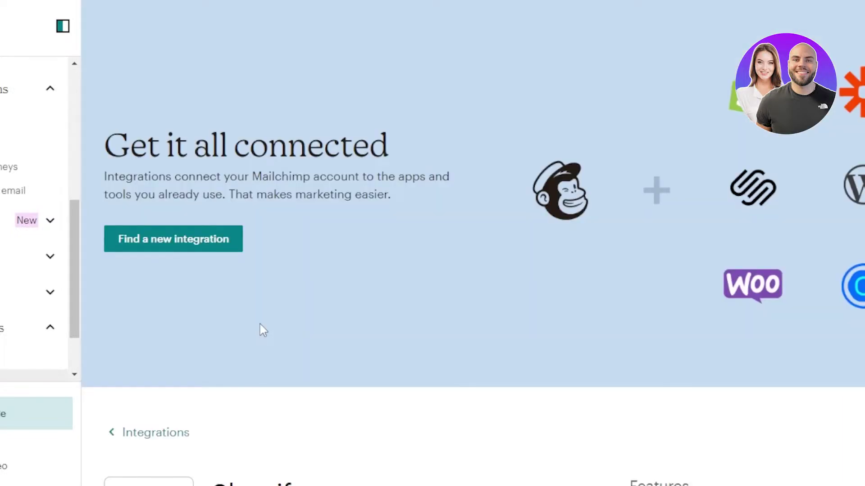
pyautogui.scroll(-9, 473, 243)
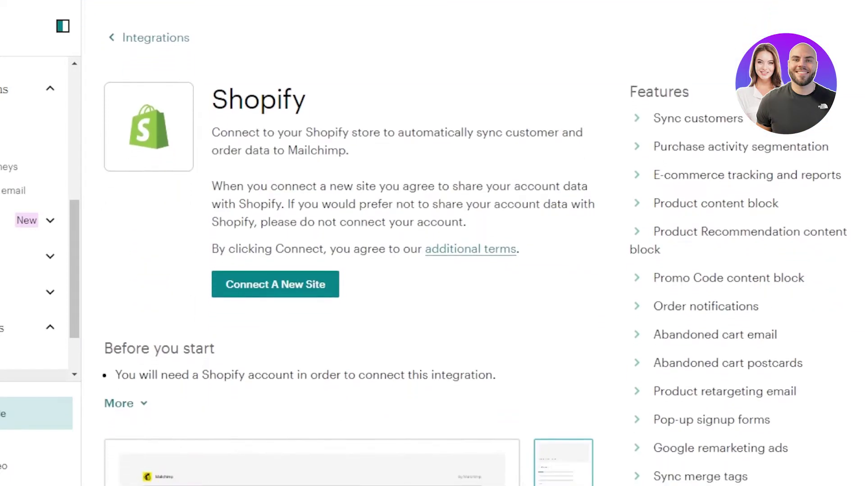
pyautogui.click(277, 295)
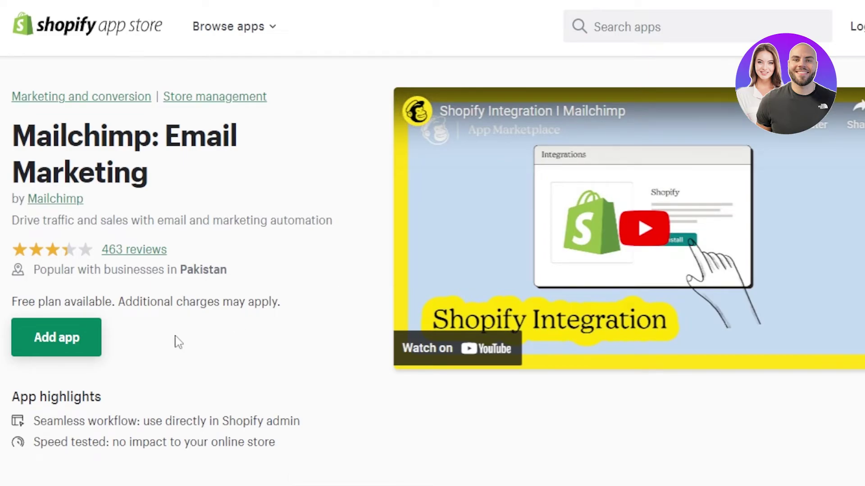
pyautogui.click(91, 336)
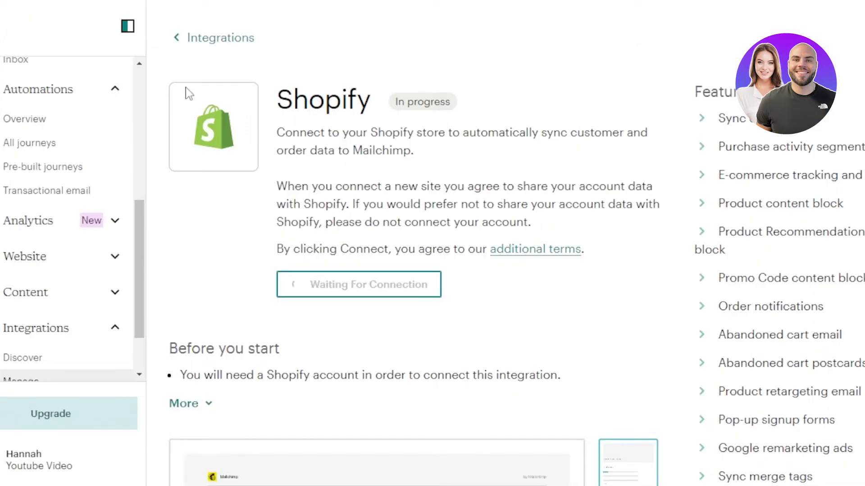
# Return to Integrations and go to Campaigns > All campaigns.
pyautogui.click(178, 42)
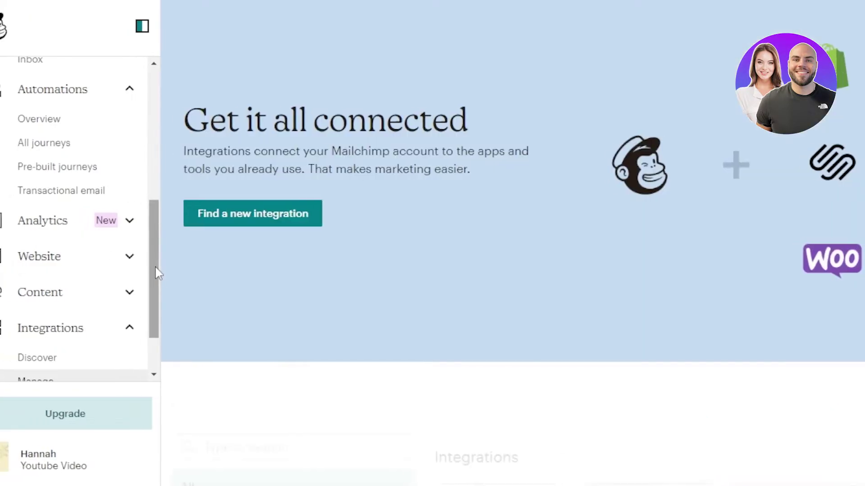
pyautogui.moveTo(156, 270); pyautogui.dragTo(70, 93)
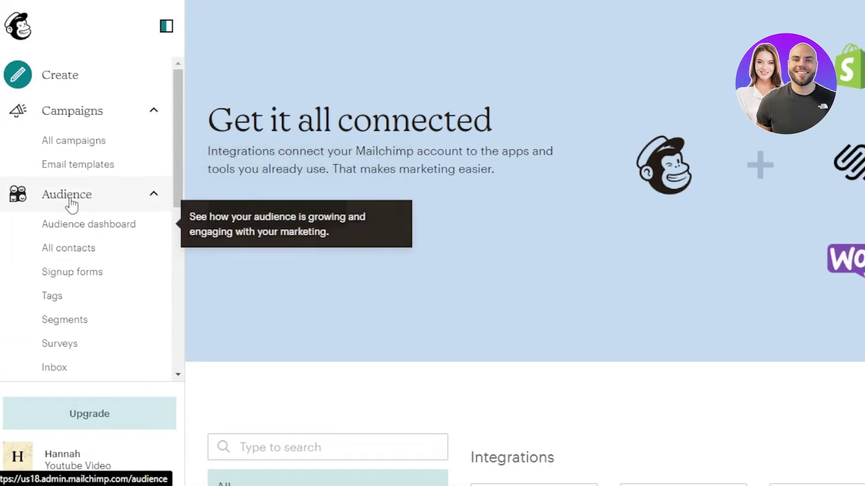
pyautogui.click(64, 137)
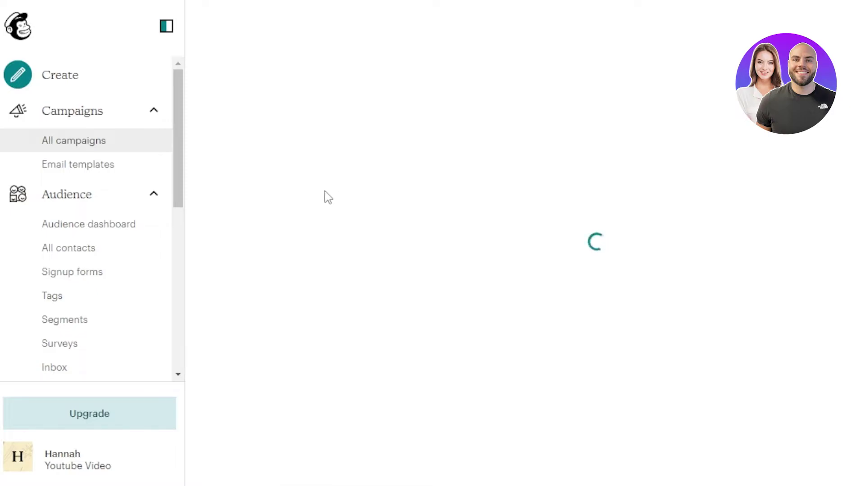
# Create a regular email with Design Email, opening the Showcase your products layout.
pyautogui.moveTo(174, 139); pyautogui.dragTo(182, 106)
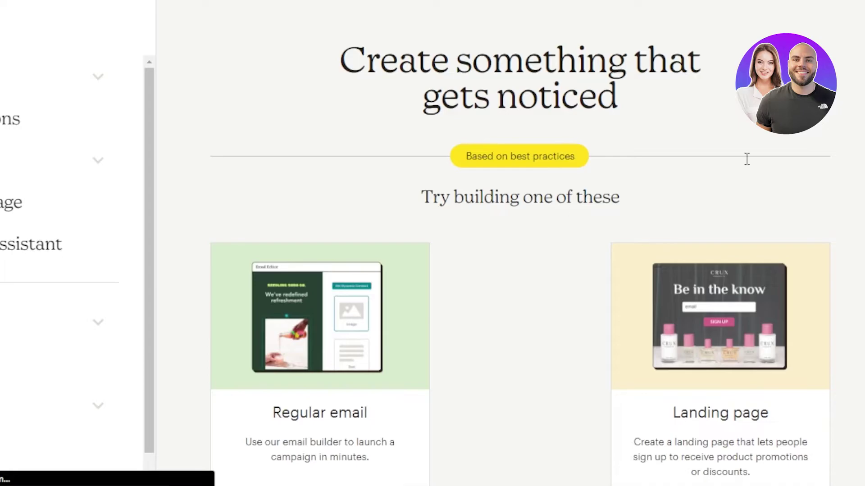
pyautogui.scroll(-5, 720, 207)
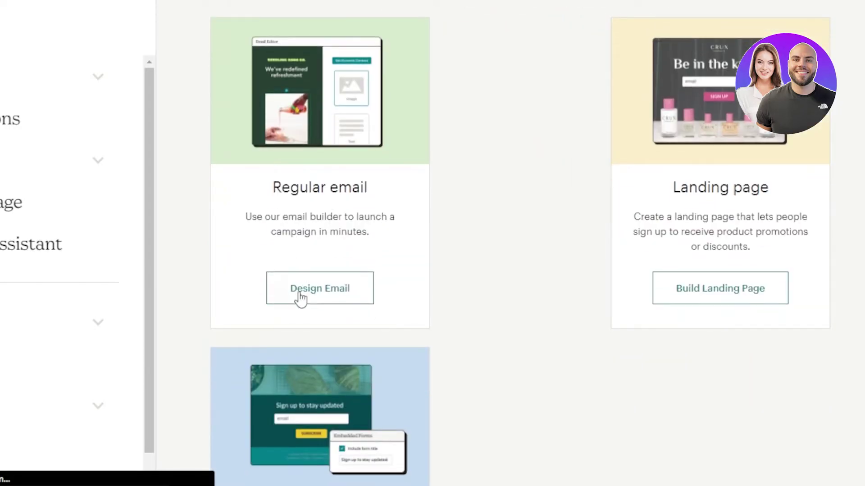
pyautogui.click(341, 290)
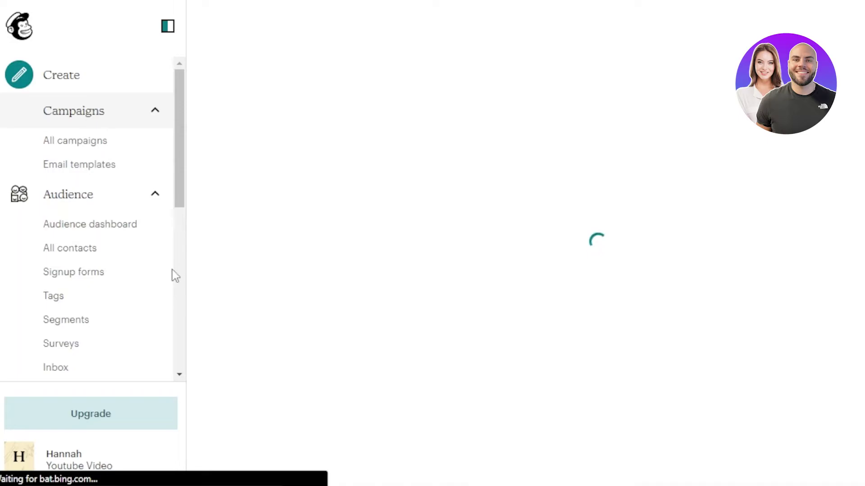
pyautogui.scroll(-8, 178, 234)
pyautogui.scroll(6, 180, 227)
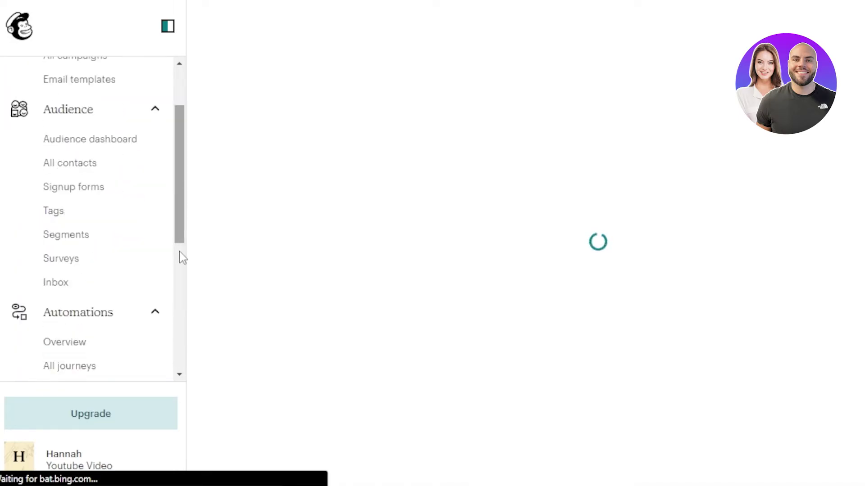
pyautogui.scroll(2, 179, 208)
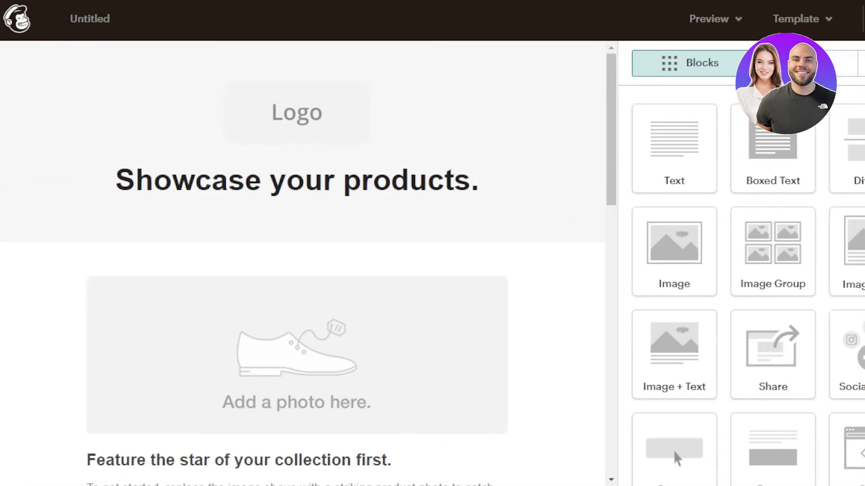
pyautogui.scroll(-4, 743, 293)
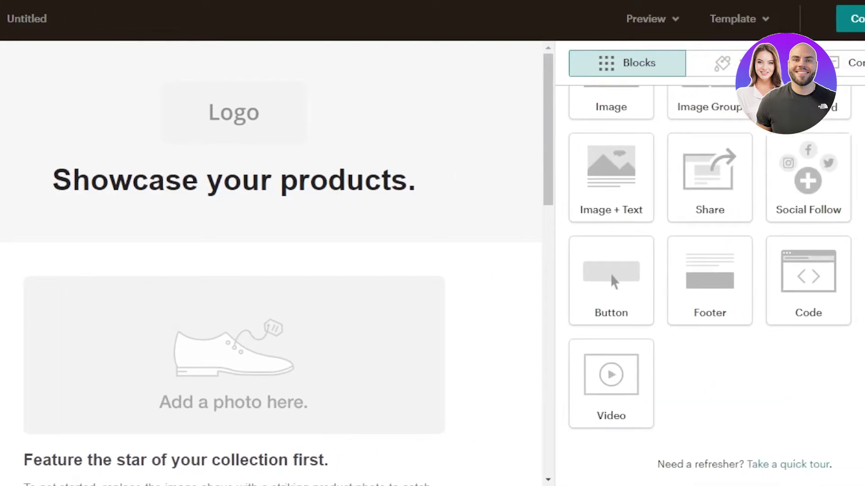
pyautogui.scroll(4, 709, 270)
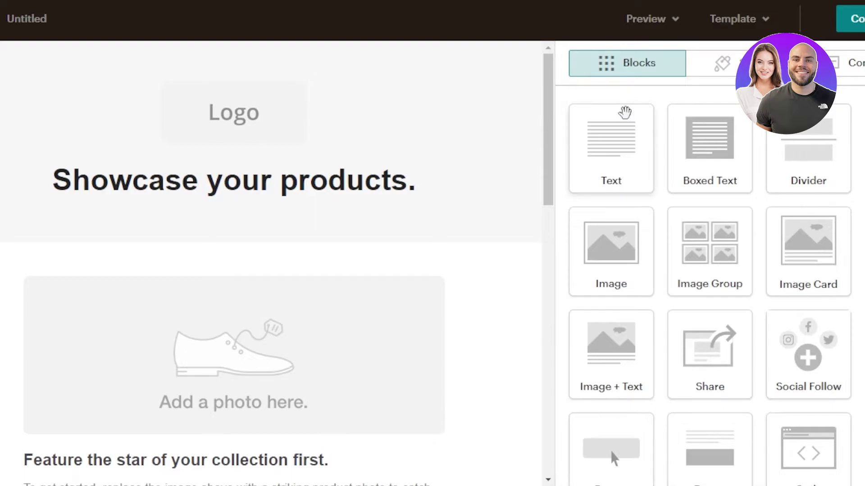
pyautogui.moveTo(83, 190)
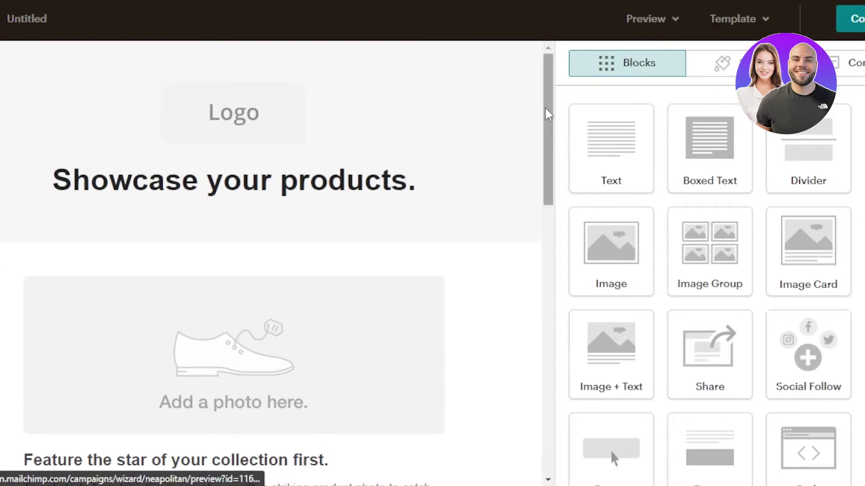
pyautogui.moveTo(546, 110); pyautogui.dragTo(550, 71)
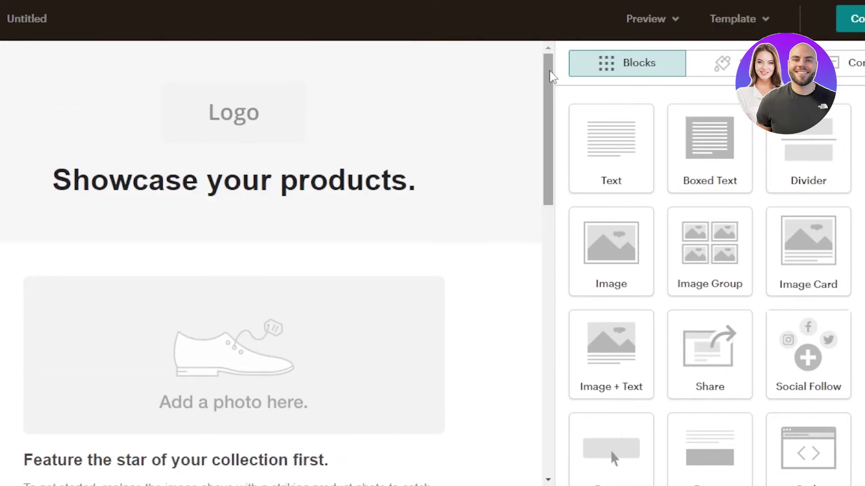
pyautogui.moveTo(97, 148)
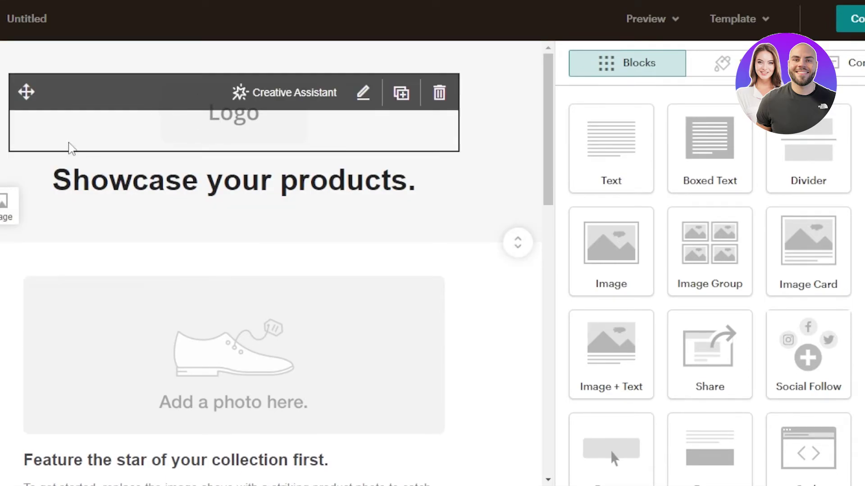
pyautogui.moveTo(250, 112)
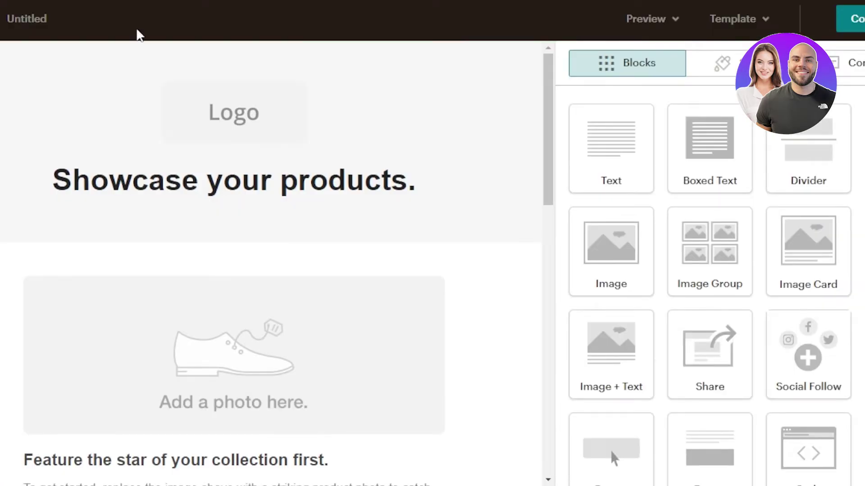
pyautogui.moveTo(113, 162)
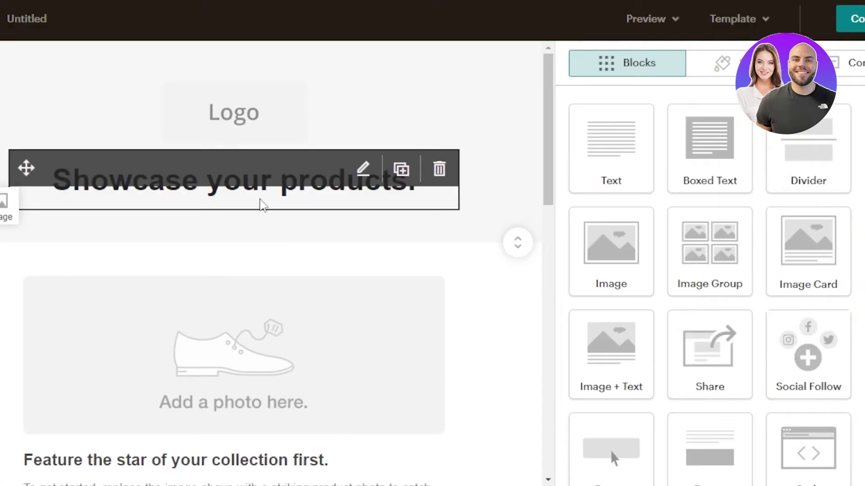
pyautogui.moveTo(552, 118); pyautogui.dragTo(552, 125)
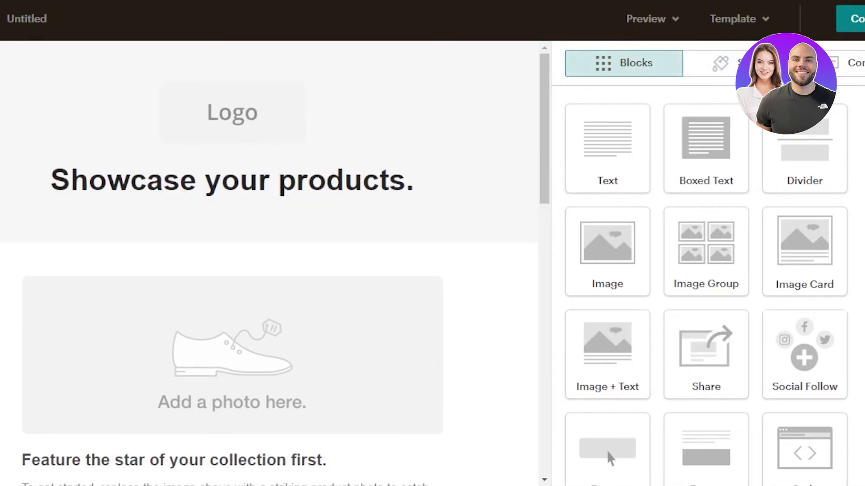
pyautogui.scroll(-4, 705, 287)
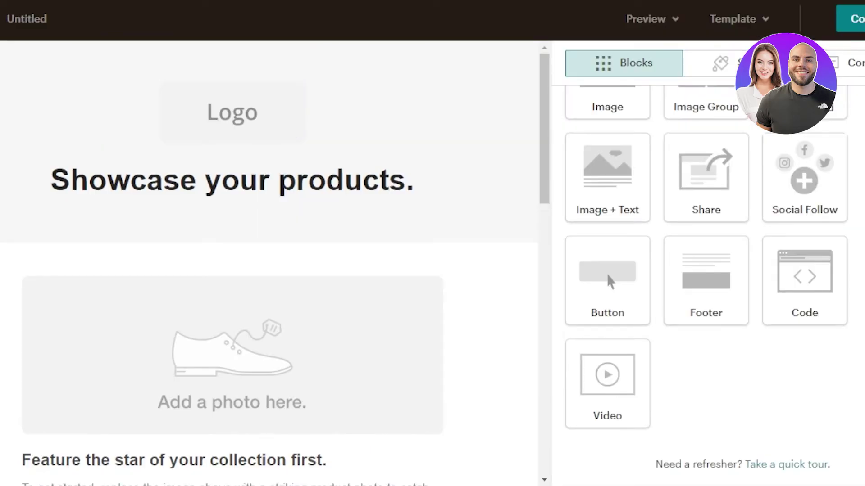
pyautogui.moveTo(543, 127); pyautogui.dragTo(545, 255)
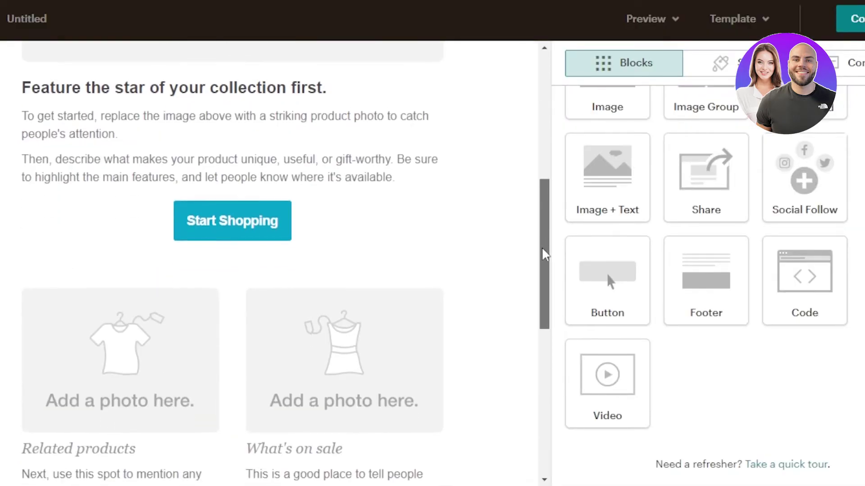
pyautogui.moveTo(224, 204)
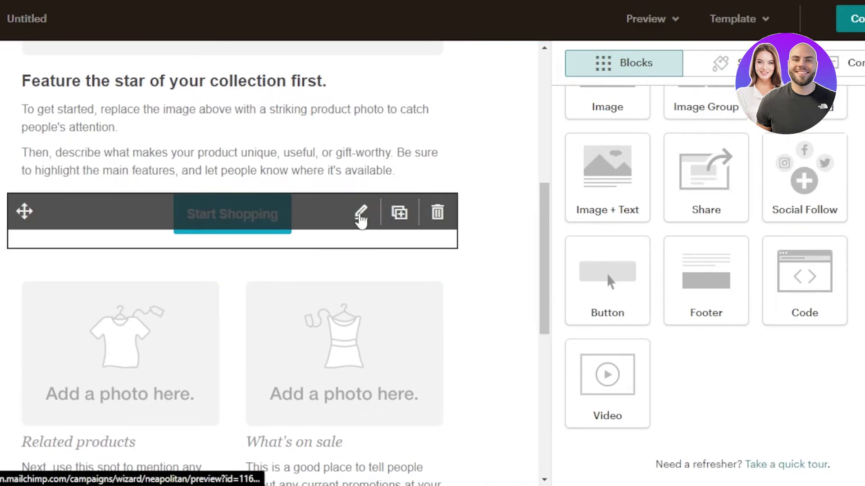
pyautogui.click(360, 217)
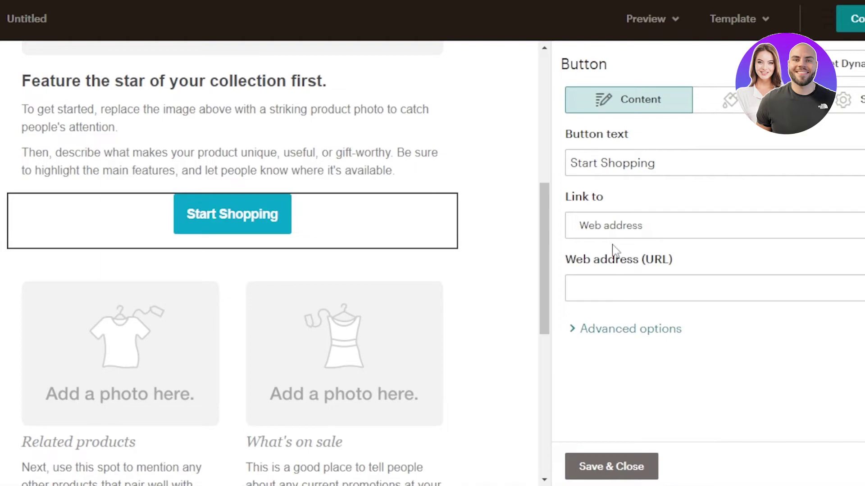
pyautogui.click(680, 229)
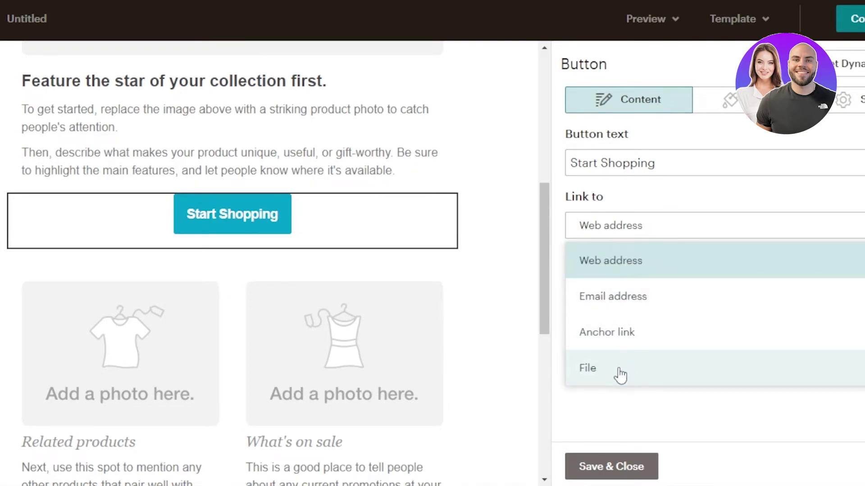
pyautogui.click(638, 266)
pyautogui.click(619, 297)
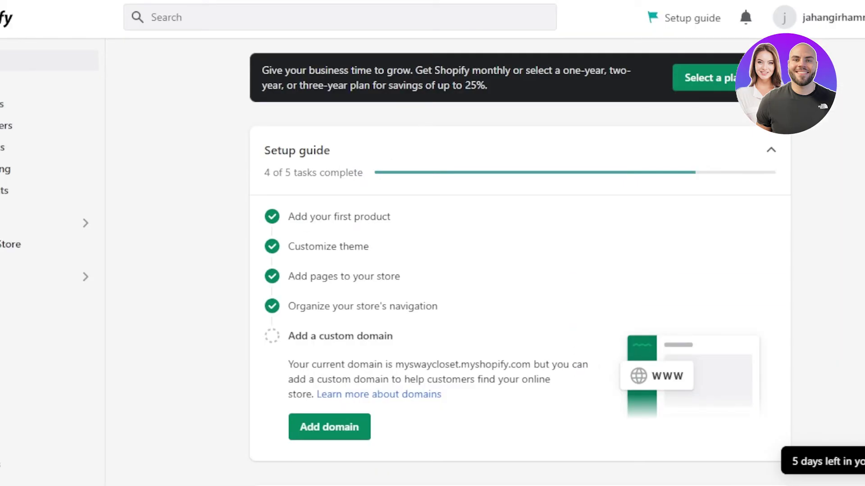
pyautogui.rightClick(189, 0)
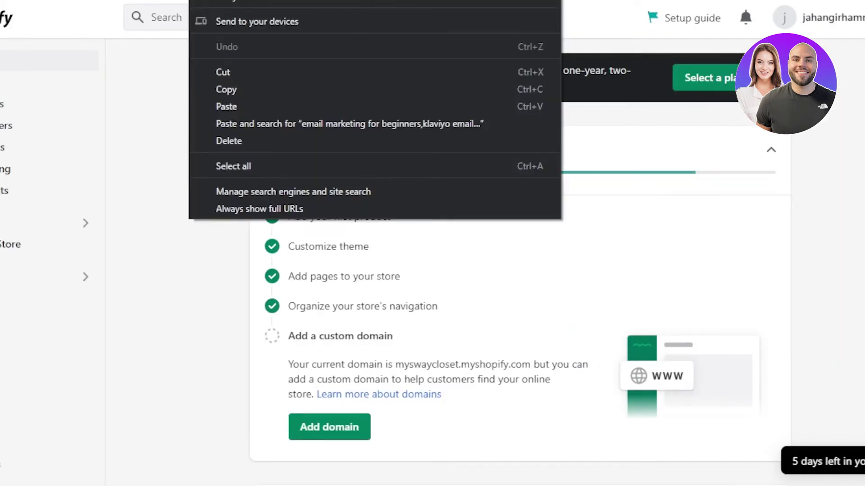
pyautogui.click(245, 89)
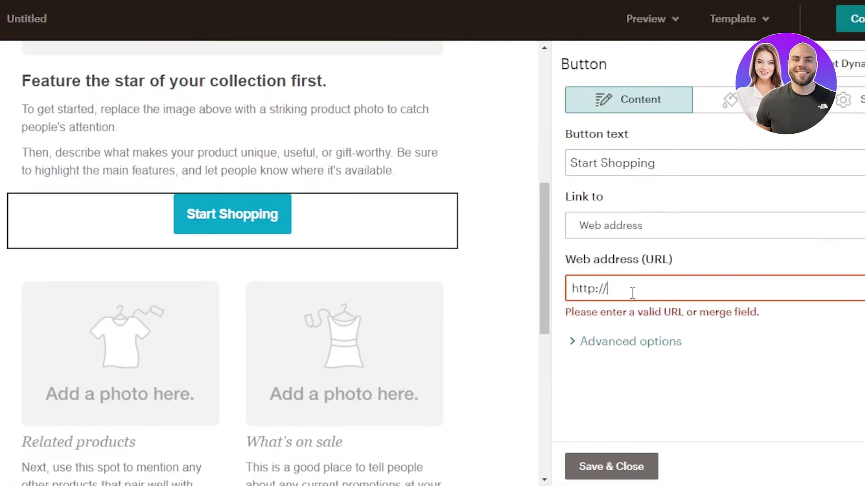
pyautogui.rightClick(633, 294)
pyautogui.click(661, 121)
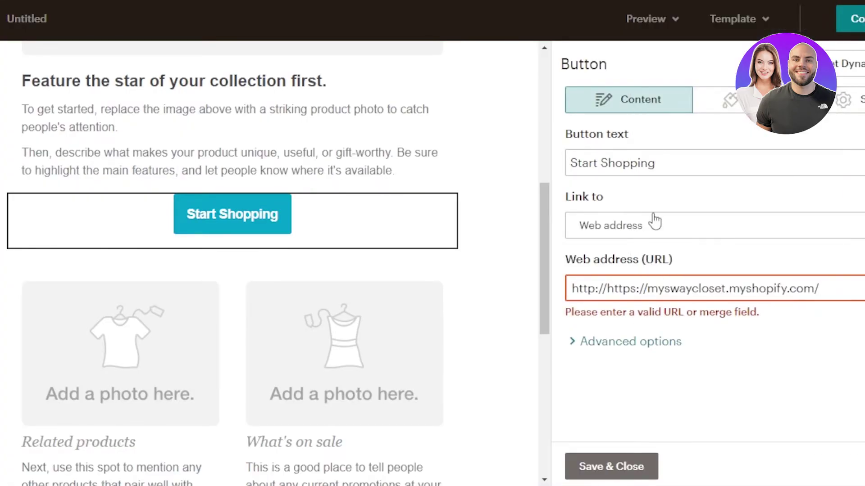
pyautogui.press('BackSpace')
pyautogui.press('BackSpace')
pyautogui.press('BackSpace')
pyautogui.press('BackSpace')
pyautogui.press('BackSpace')
pyautogui.press('BackSpace')
pyautogui.press('BackSpace')
pyautogui.press('BackSpace')
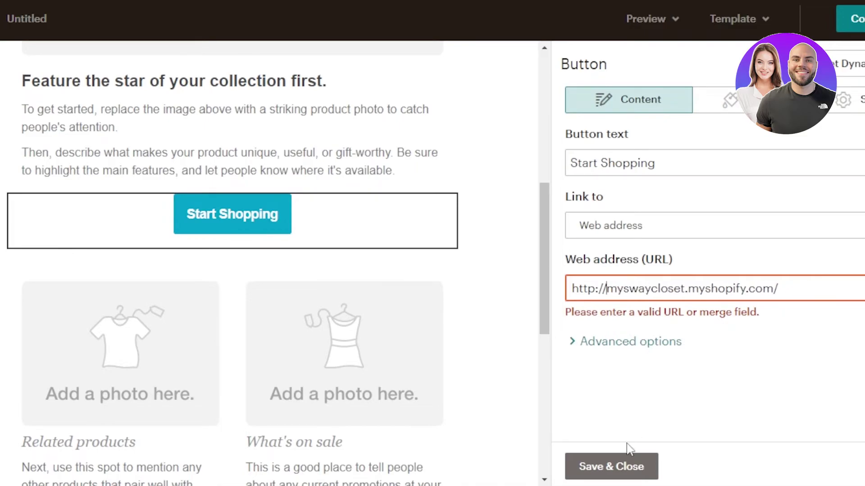
pyautogui.click(628, 466)
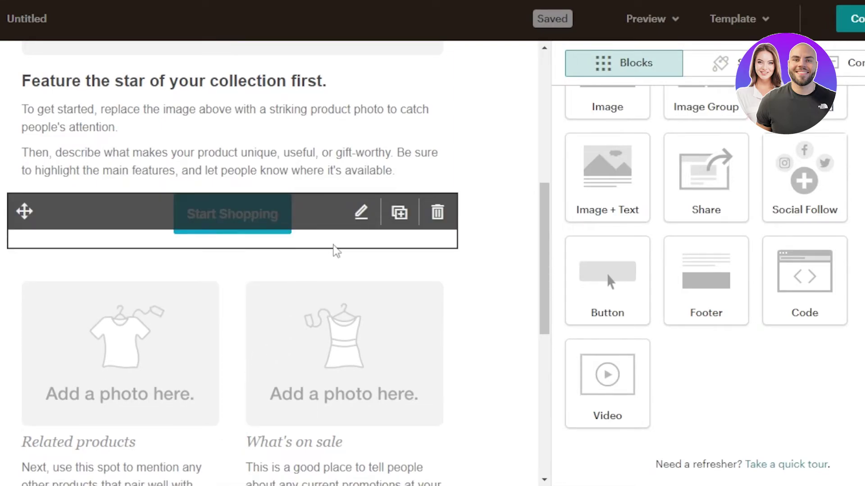
# Scroll down to the Related products and What's on sale Image + Text block and open its Content editor.
pyautogui.moveTo(539, 253)
pyautogui.mouseDown()
pyautogui.moveTo(548, 107)
pyautogui.moveTo(539, 255)
pyautogui.mouseUp()
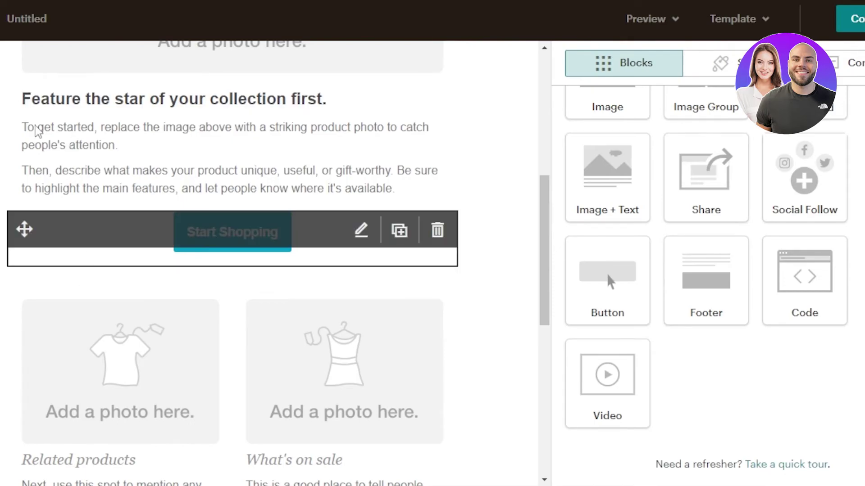
pyautogui.moveTo(547, 235); pyautogui.dragTo(547, 299)
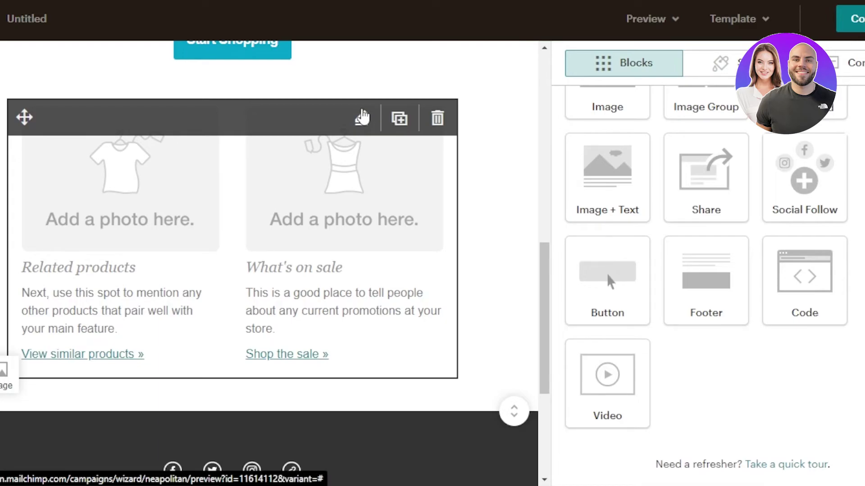
pyautogui.click(361, 117)
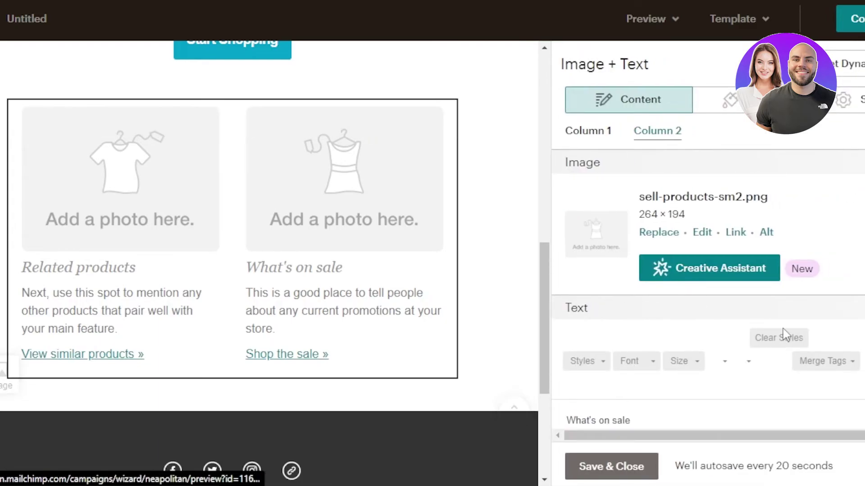
pyautogui.scroll(-3, 707, 270)
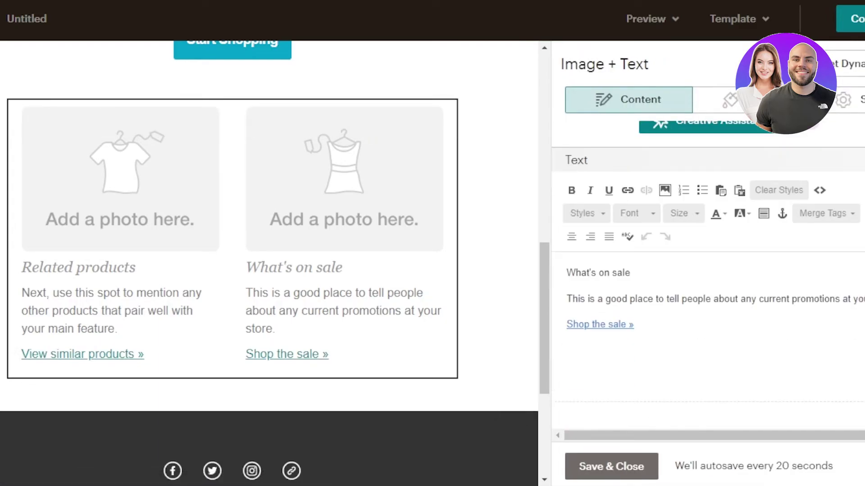
pyautogui.scroll(3, 707, 270)
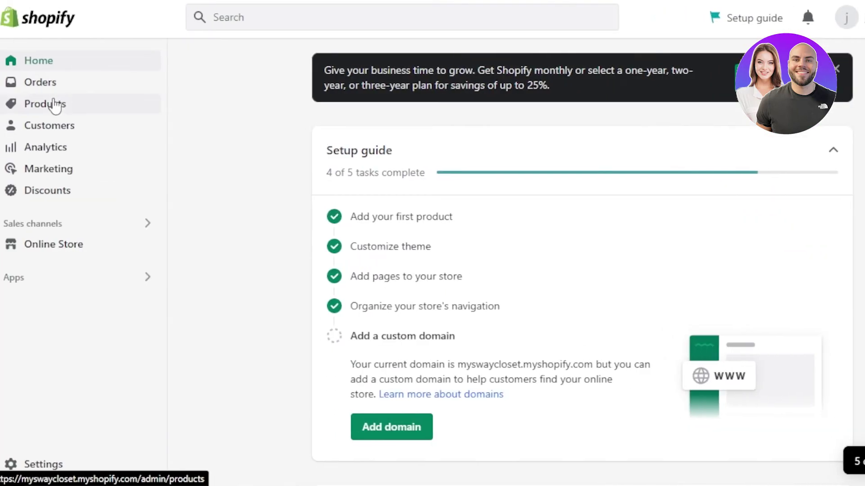
# Go to Shopify's Products list and scroll through its six store products.
pyautogui.click(54, 105)
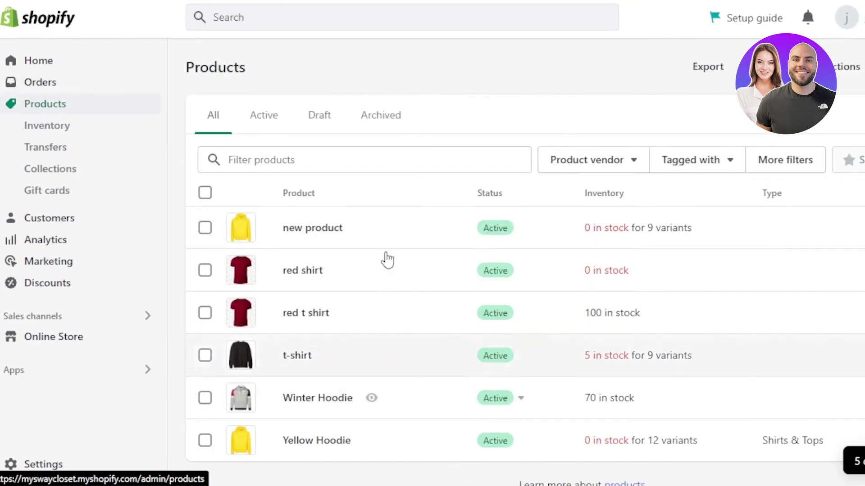
pyautogui.scroll(-2, 426, 279)
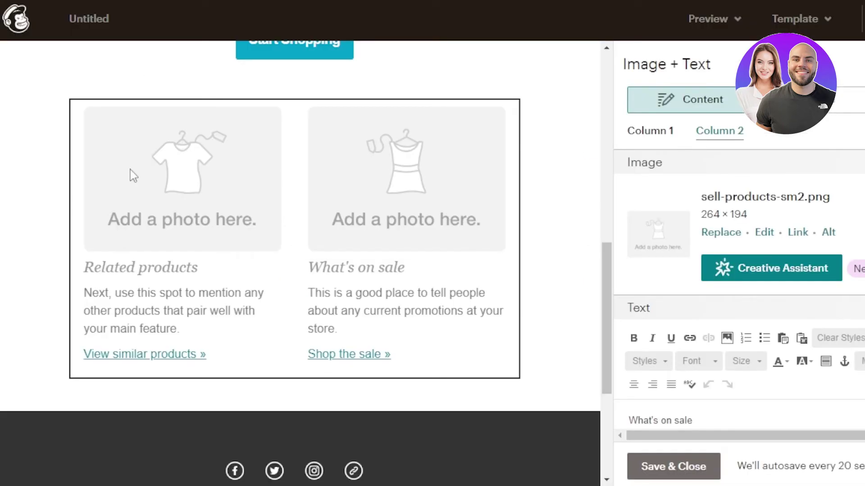
# Scroll to the top of the email and return to the content blocks palette.
pyautogui.moveTo(234, 91)
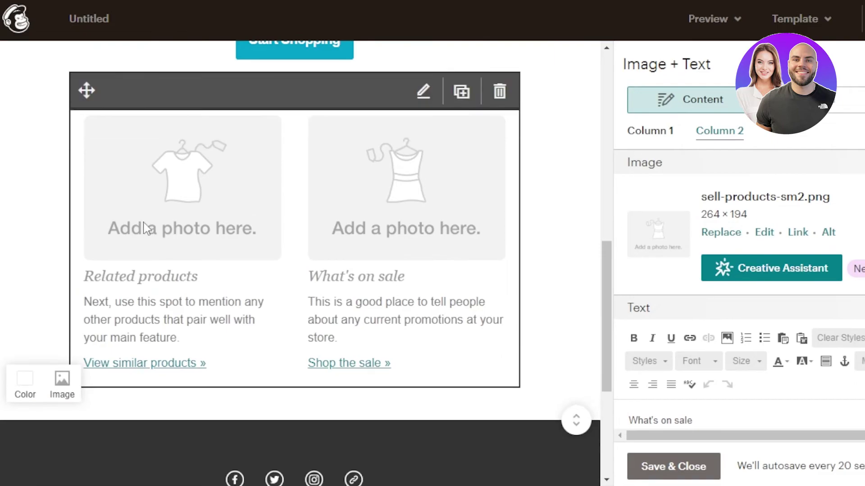
pyautogui.moveTo(606, 282); pyautogui.dragTo(624, 64)
pyautogui.moveTo(213, 162)
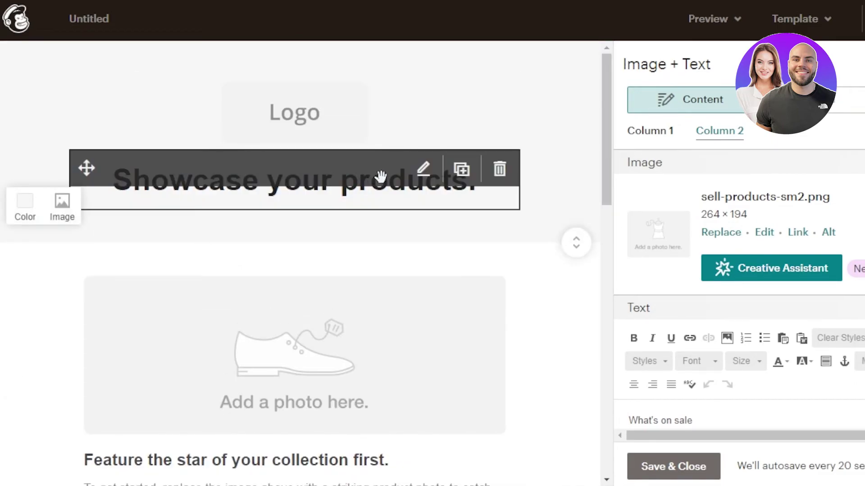
pyautogui.click(394, 193)
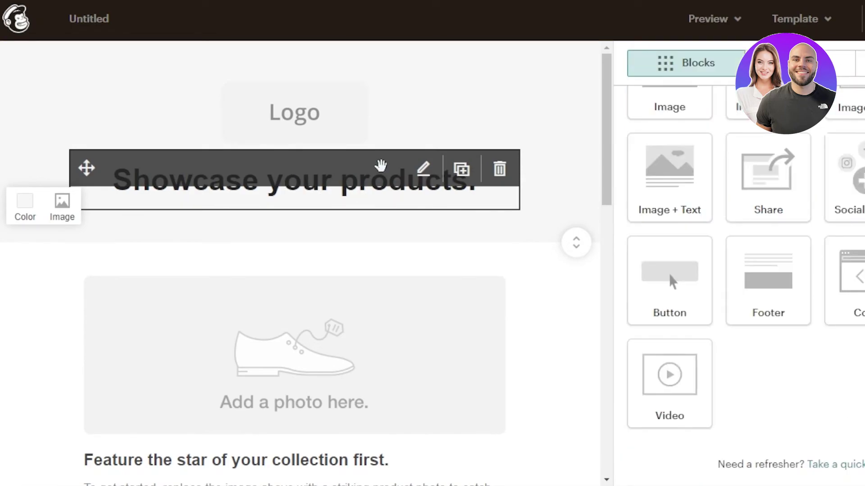
# Edit the 'Showcase your products.' heading, widen its panel, and save it unchanged.
pyautogui.click(424, 169)
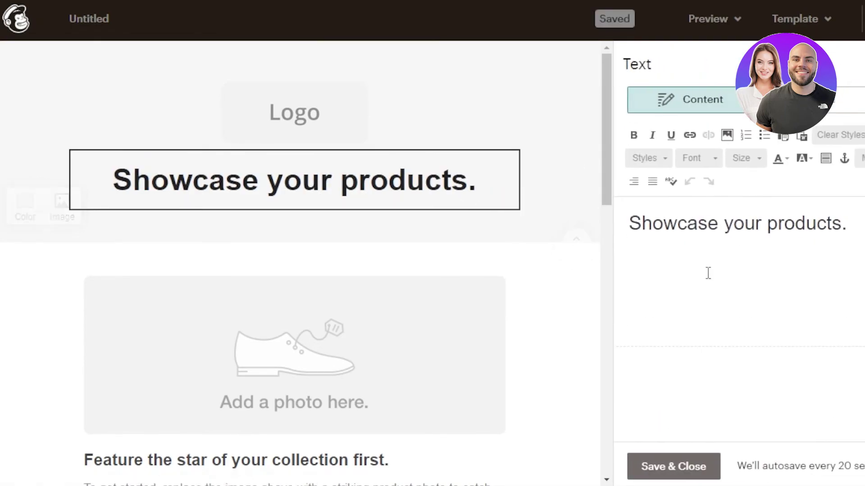
pyautogui.moveTo(612, 108); pyautogui.dragTo(679, 148)
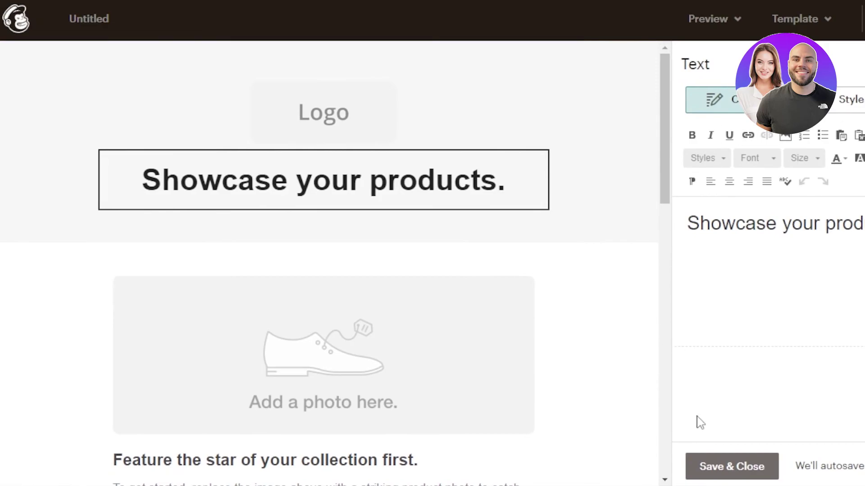
pyautogui.click(733, 468)
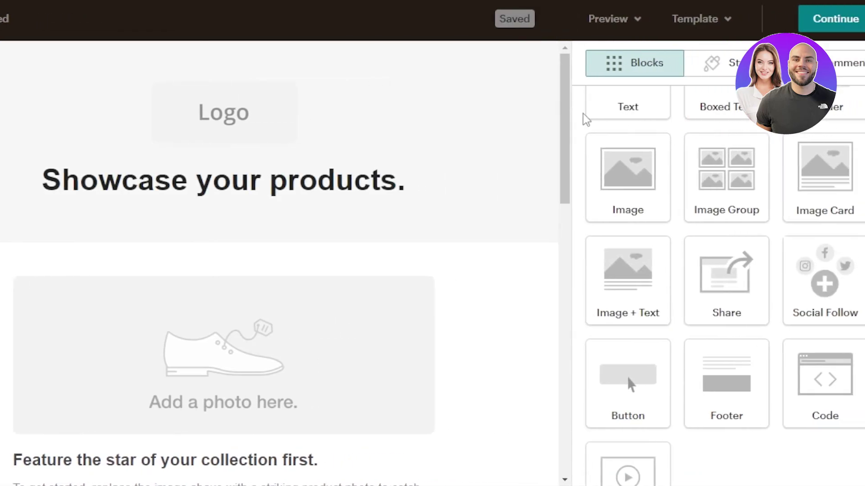
# Review the email's Style settings, go back to Blocks, and Continue past the design step.
pyautogui.scroll(2, 631, 180)
pyautogui.click(716, 63)
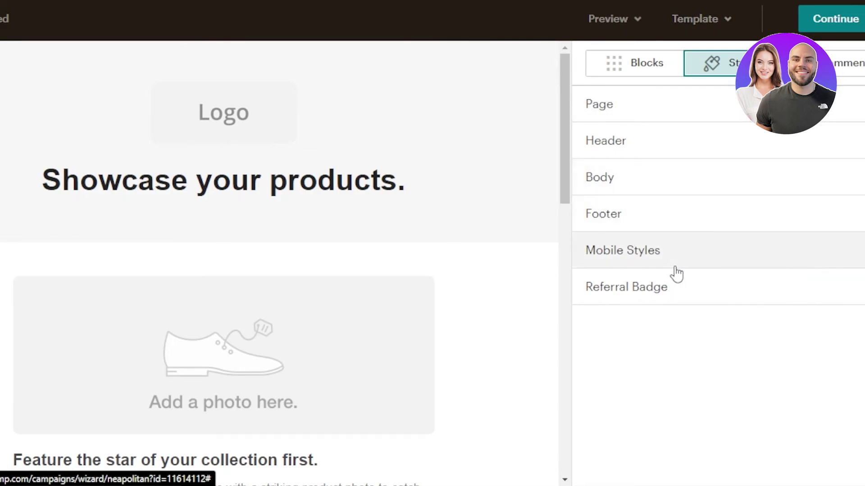
pyautogui.click(635, 63)
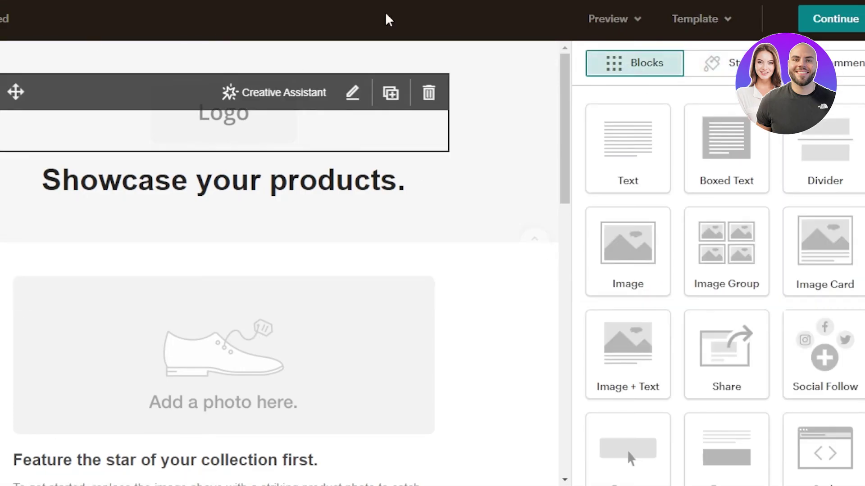
pyautogui.click(842, 19)
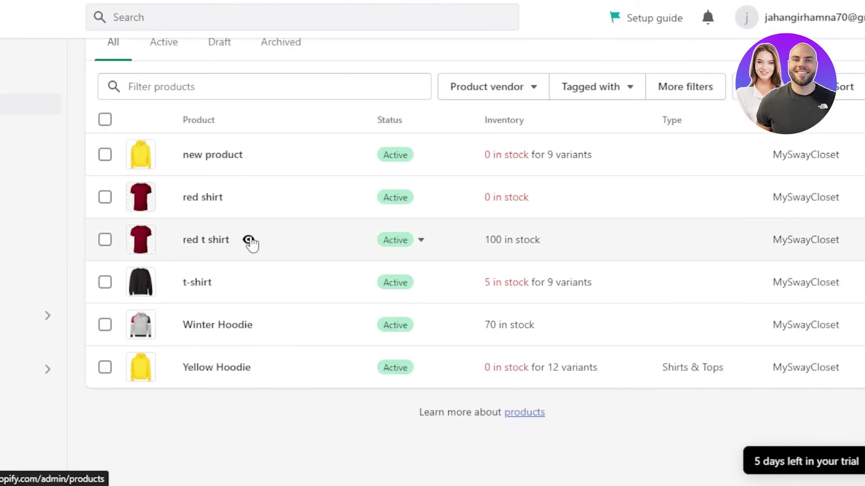
# Scroll back up the Shopify Products list of six active products.
pyautogui.scroll(2, 419, 325)
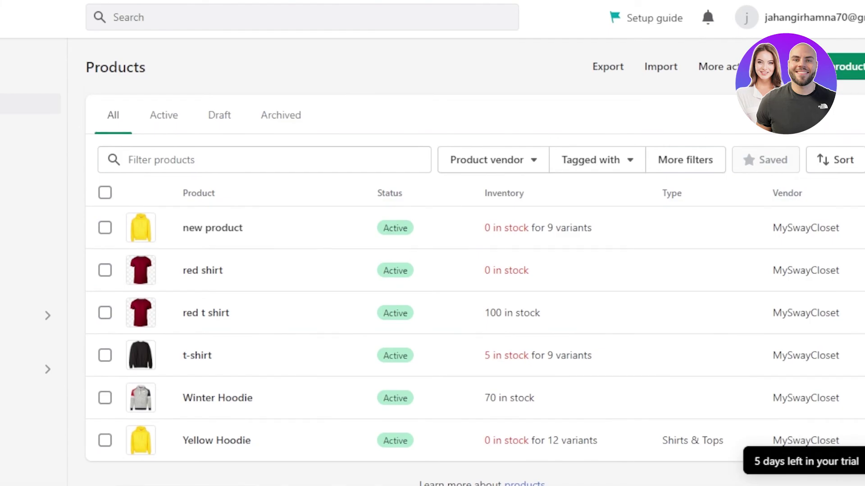